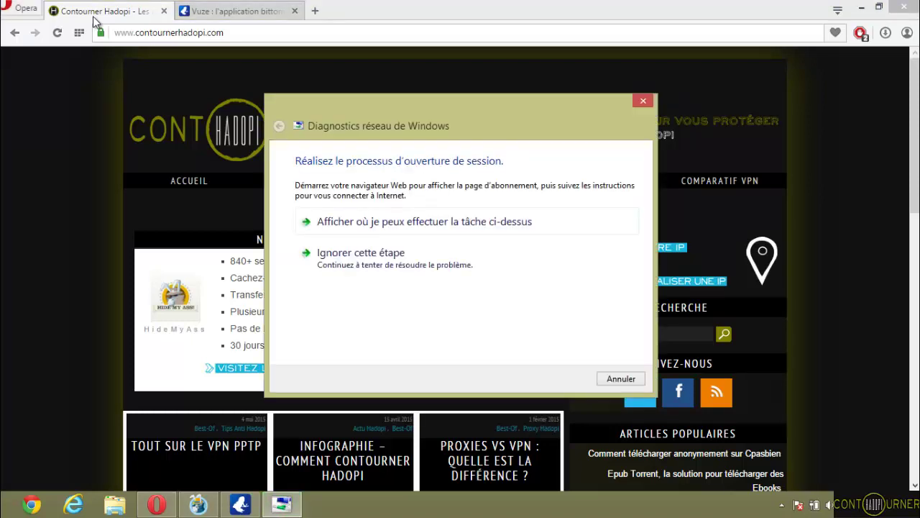
{"action": "left_click", "coordinate": [604, 383]}
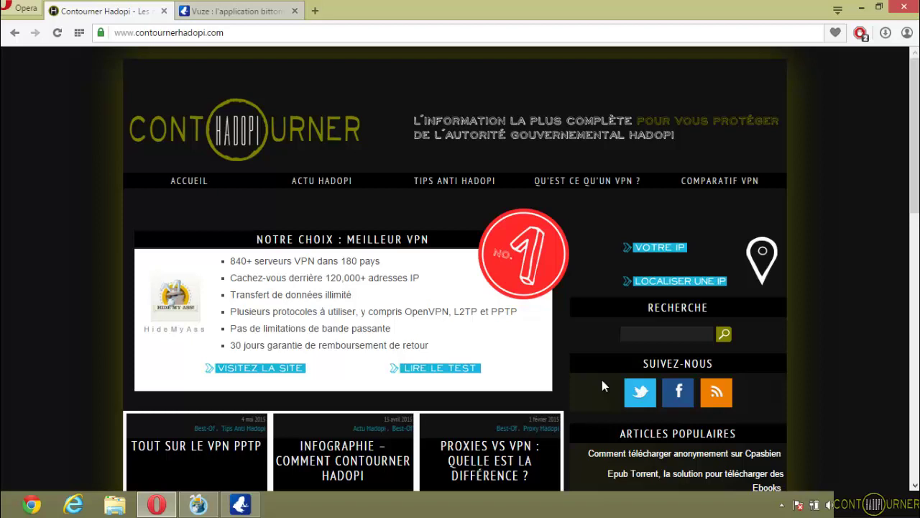
{"action": "left_click", "coordinate": [270, 15]}
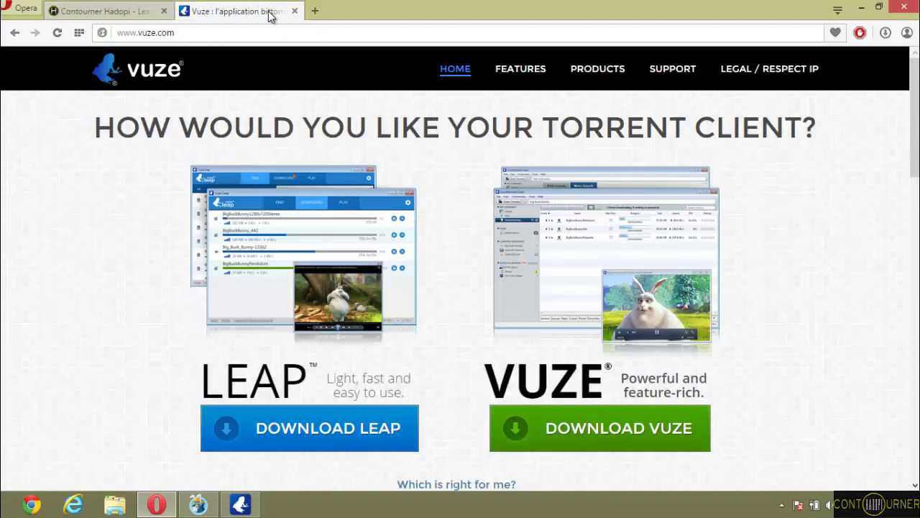
{"action": "left_click_drag", "start_coordinate": [265, 36], "coordinate": [249, 57]}
{"action": "key", "text": "ctrl+a"}
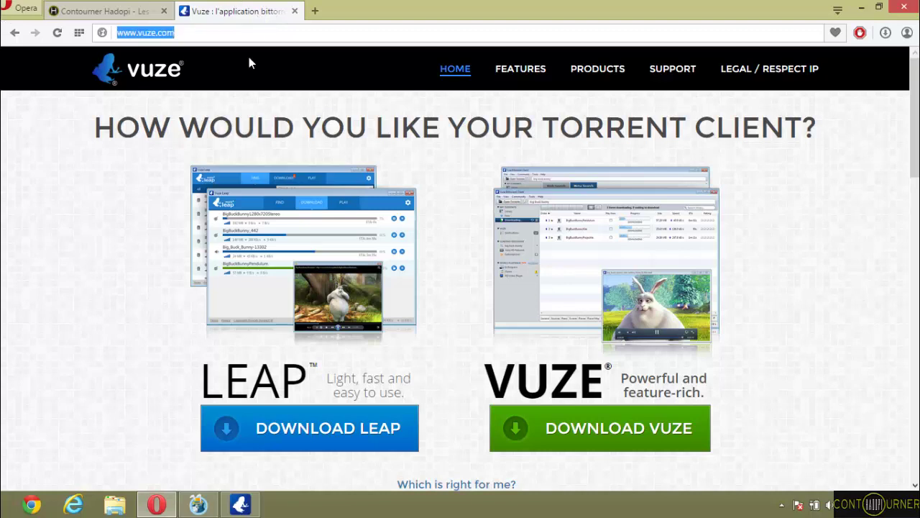
{"action": "left_click", "coordinate": [249, 57]}
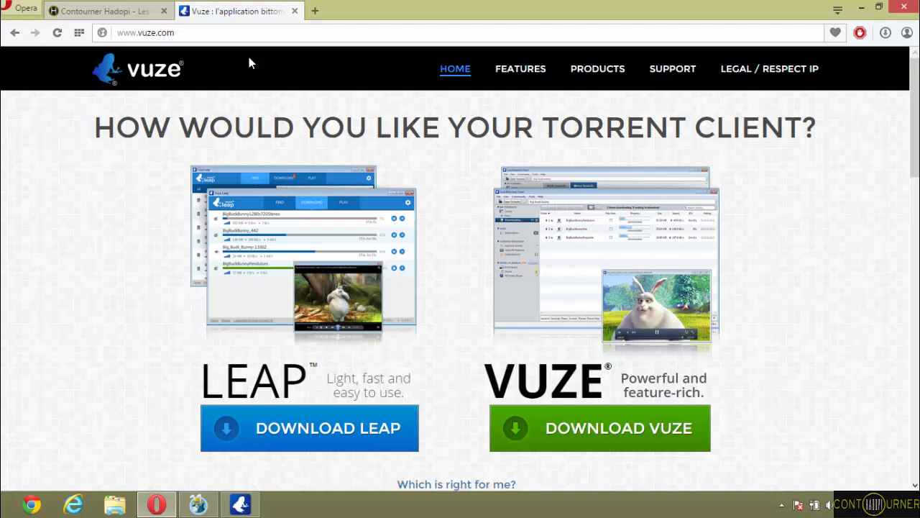
{"action": "left_click", "coordinate": [125, 73]}
{"action": "left_click", "coordinate": [110, 13]}
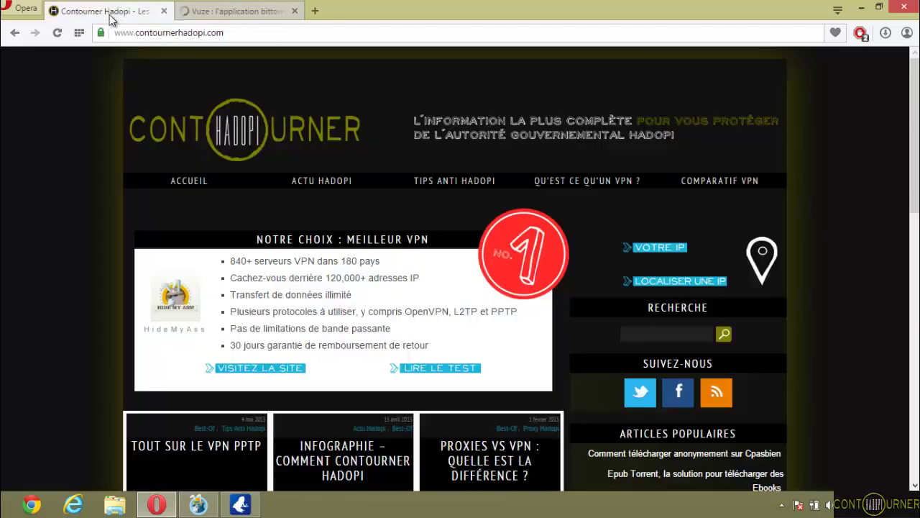
{"action": "left_click", "coordinate": [188, 15]}
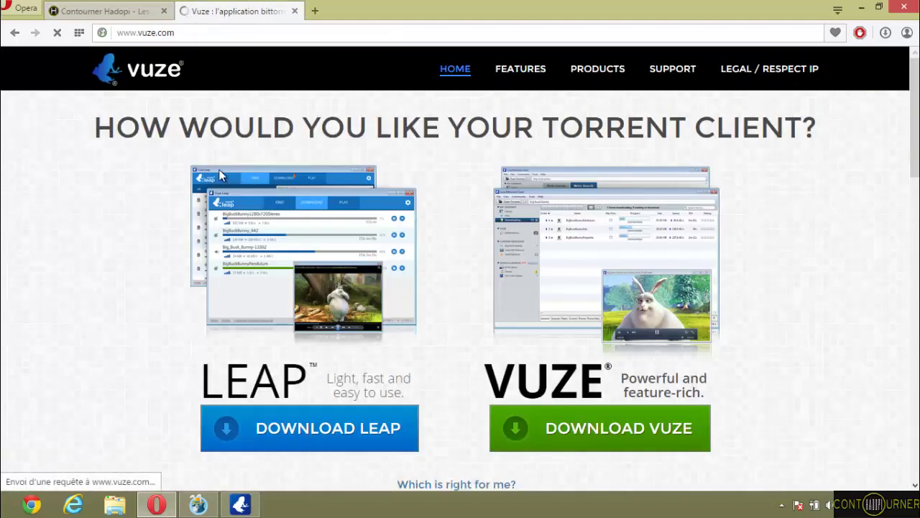
Step: Switch to the Vuze client and view Vuze Plus, Notifications, Réseau HD de Vuze, Jeux and Swarm Discoveries
{"action": "left_click", "coordinate": [241, 505]}
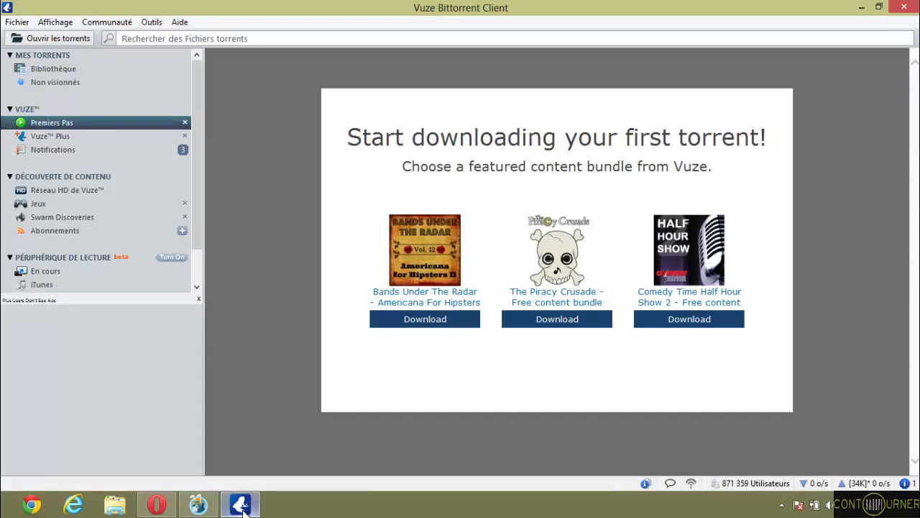
{"action": "left_click", "coordinate": [52, 135]}
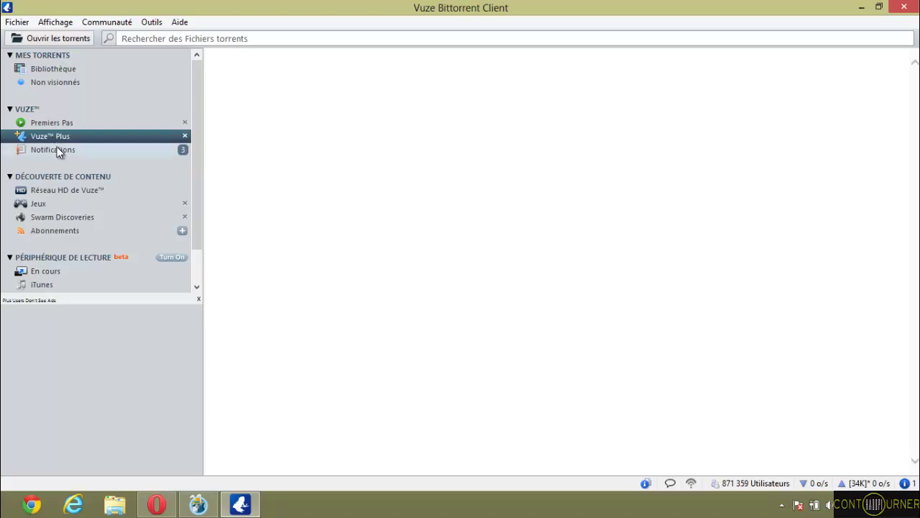
{"action": "left_click", "coordinate": [58, 151]}
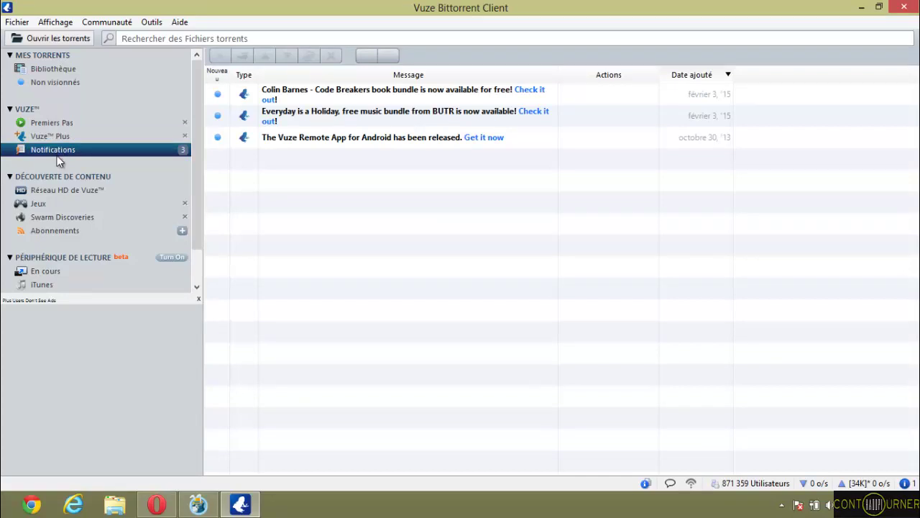
{"action": "left_click", "coordinate": [61, 192]}
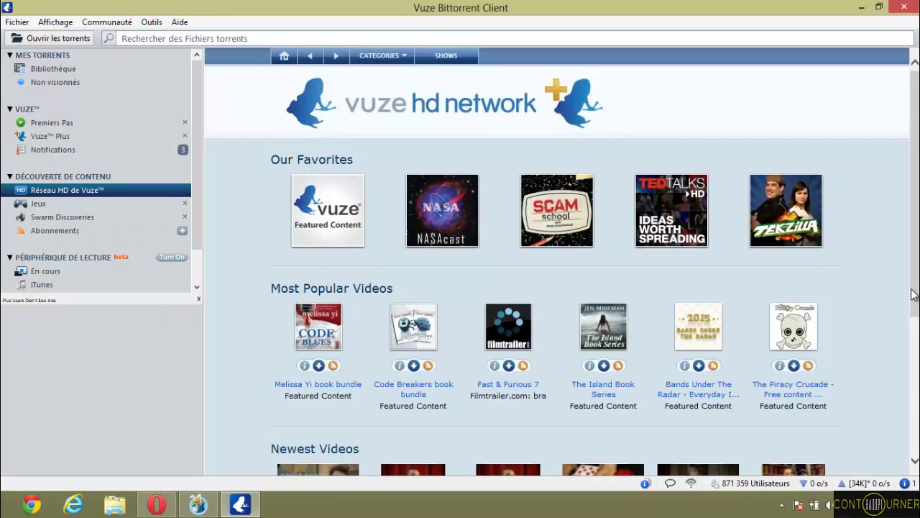
{"action": "left_click_drag", "start_coordinate": [918, 251], "coordinate": [880, 412]}
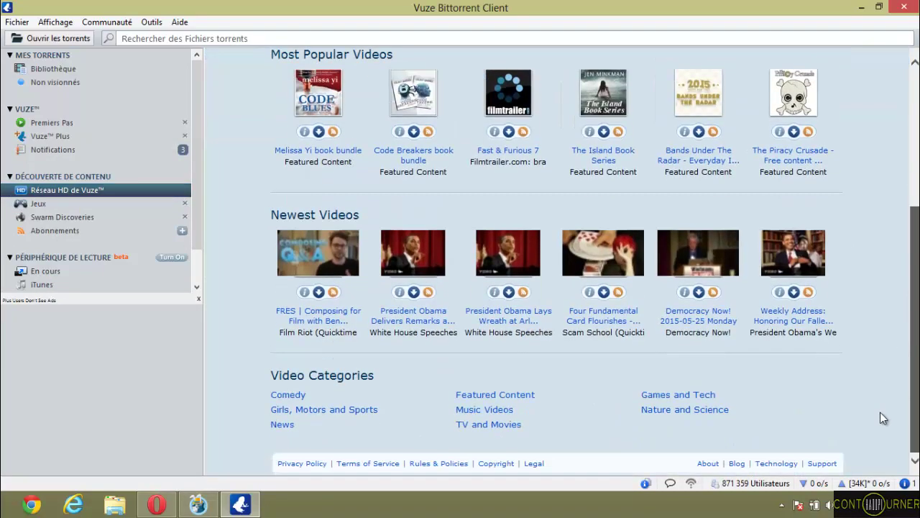
{"action": "left_click", "coordinate": [69, 206]}
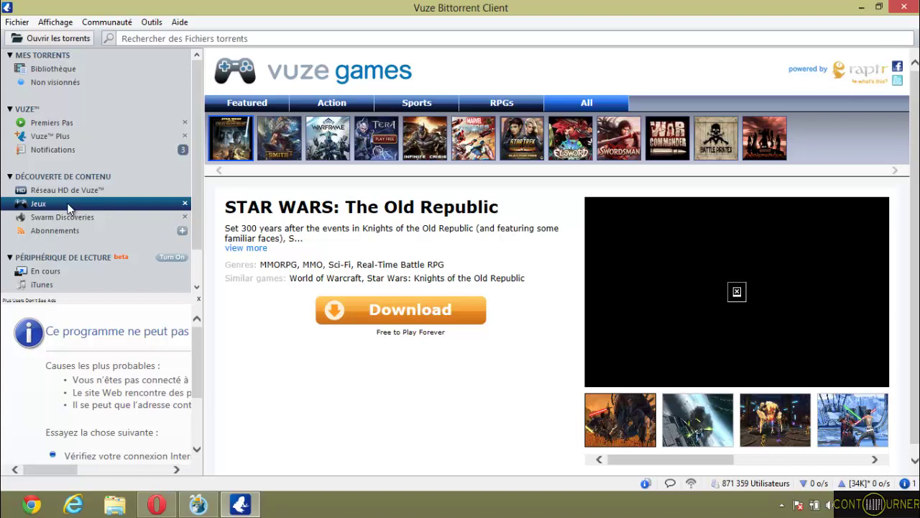
{"action": "left_click", "coordinate": [61, 218]}
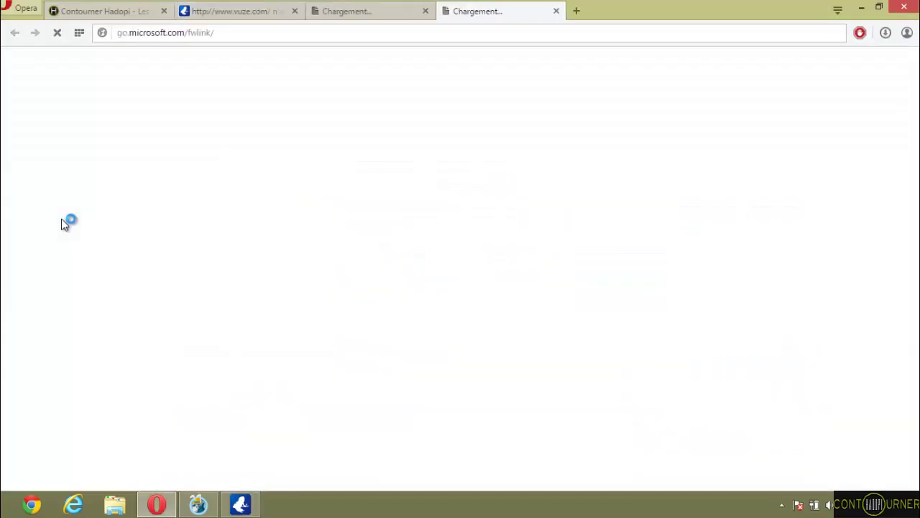
Step: Close the two extra loading pages in the browser and return to the Vuze client
{"action": "left_click", "coordinate": [555, 10]}
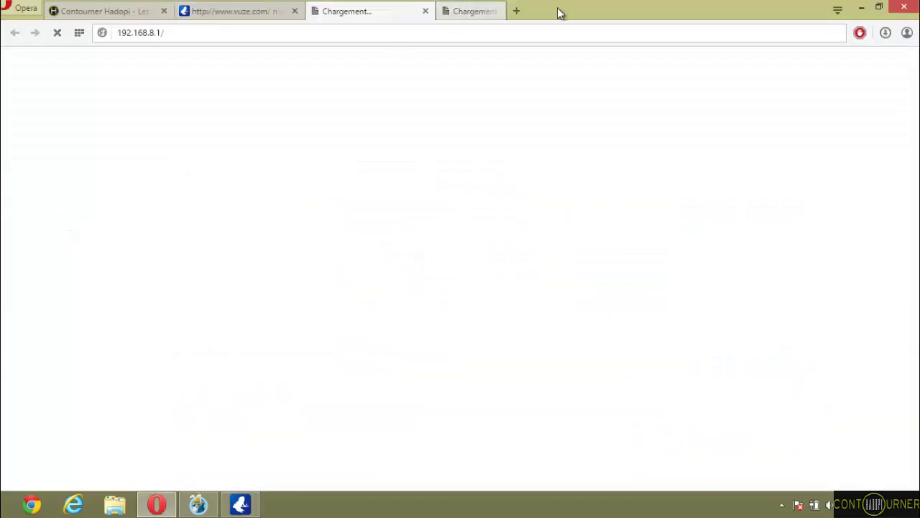
{"action": "left_click", "coordinate": [426, 12]}
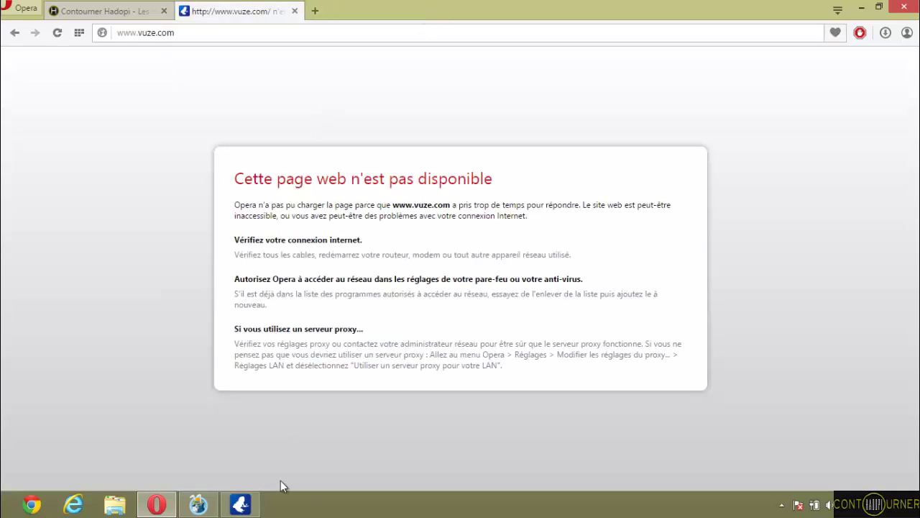
{"action": "left_click", "coordinate": [151, 512]}
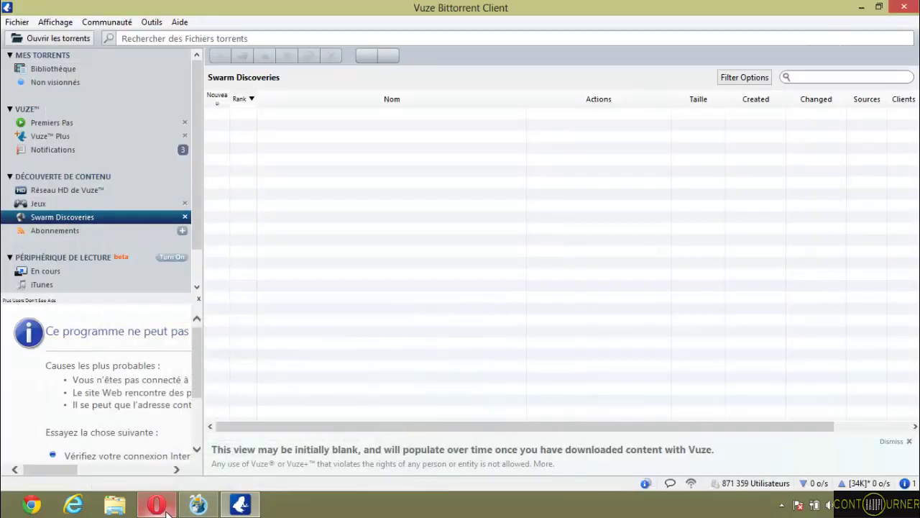
{"action": "left_click", "coordinate": [236, 507]}
{"action": "left_click", "coordinate": [238, 505]}
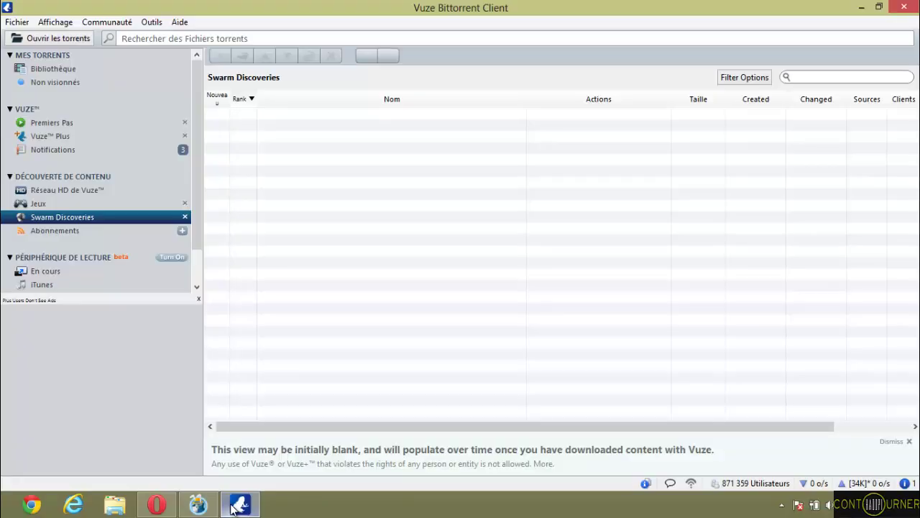
Step: View the Abonnements section and the remaining sidebar sections down to Gravure de DVD
{"action": "left_click", "coordinate": [95, 232]}
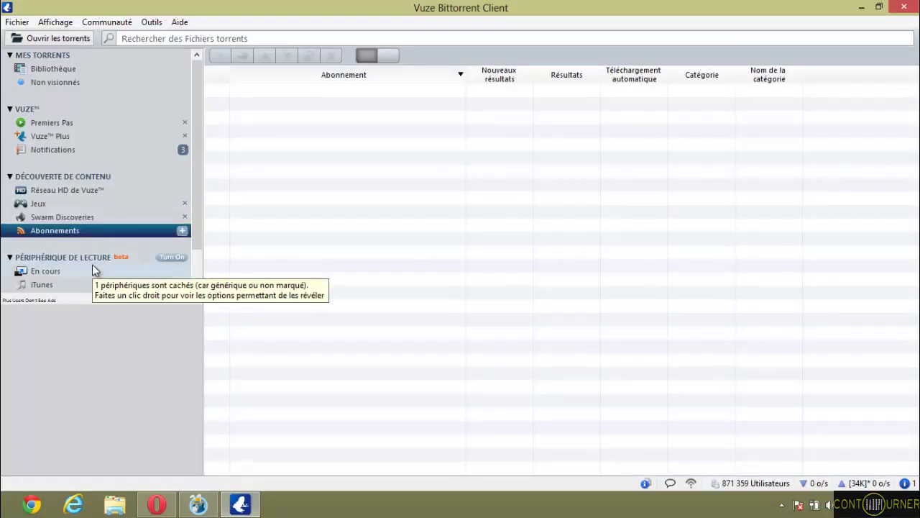
{"action": "scroll", "coordinate": [196, 267], "scroll_direction": "down", "scroll_amount": 1}
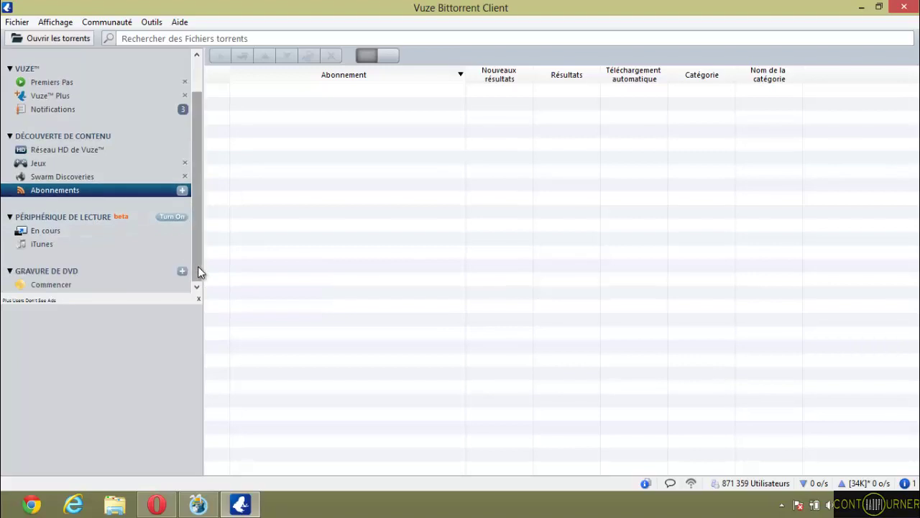
{"action": "scroll", "coordinate": [199, 268], "scroll_direction": "up", "scroll_amount": 1}
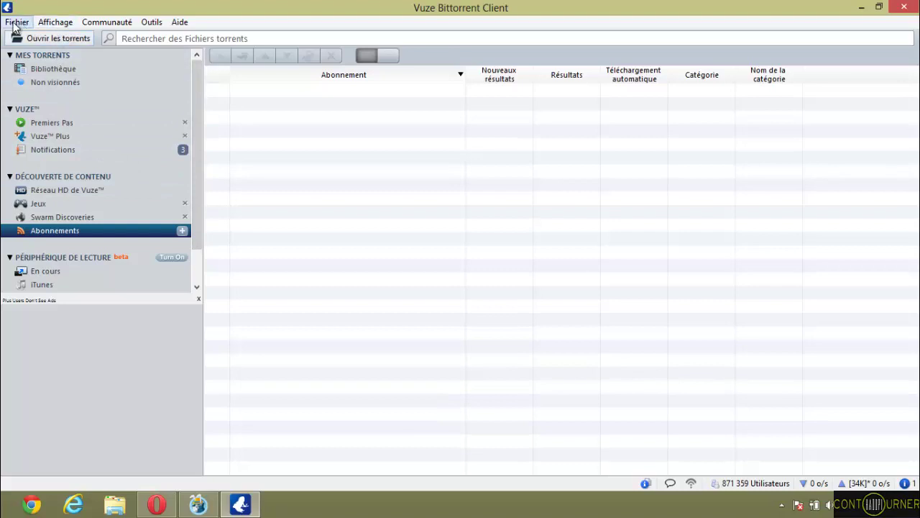
{"action": "left_click", "coordinate": [92, 24]}
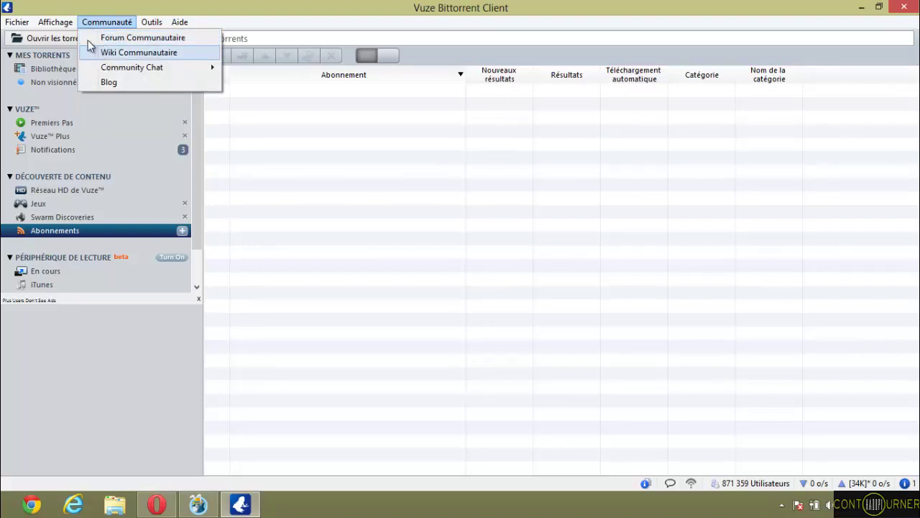
{"action": "mouse_move", "coordinate": [29, 24]}
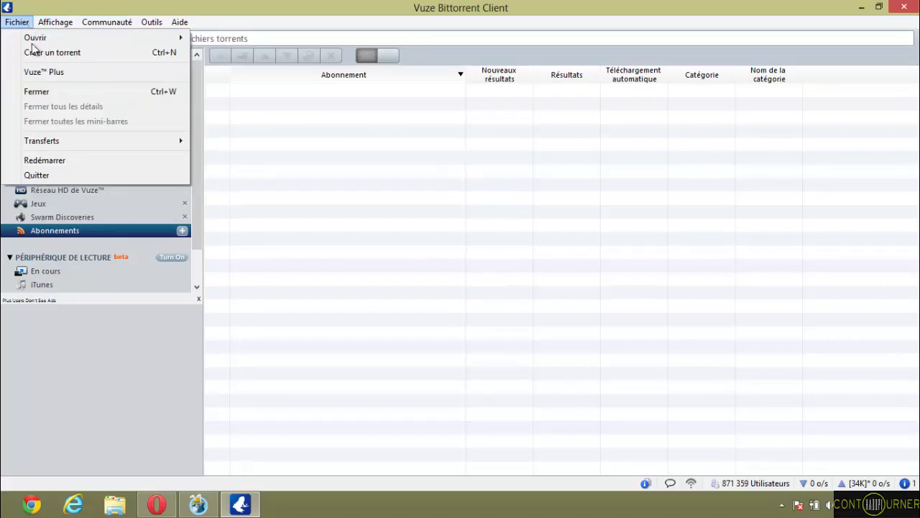
{"action": "mouse_move", "coordinate": [66, 143]}
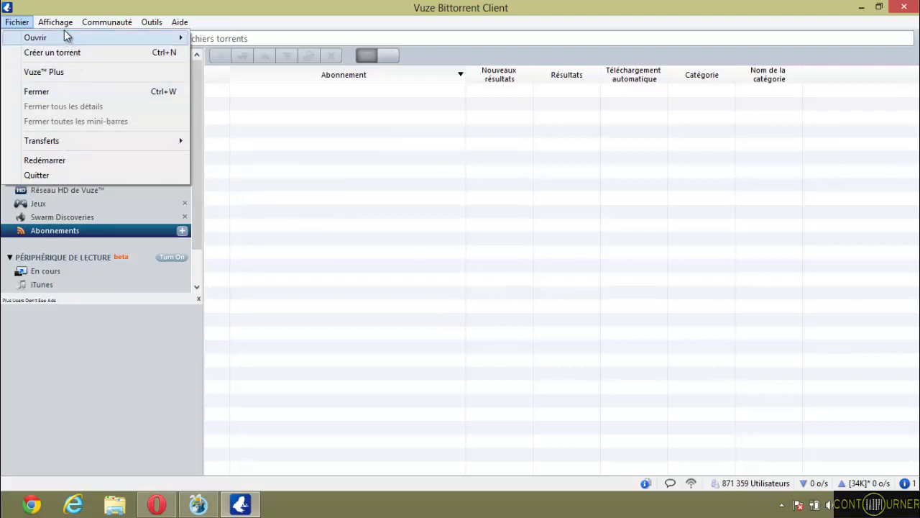
{"action": "mouse_move", "coordinate": [64, 27]}
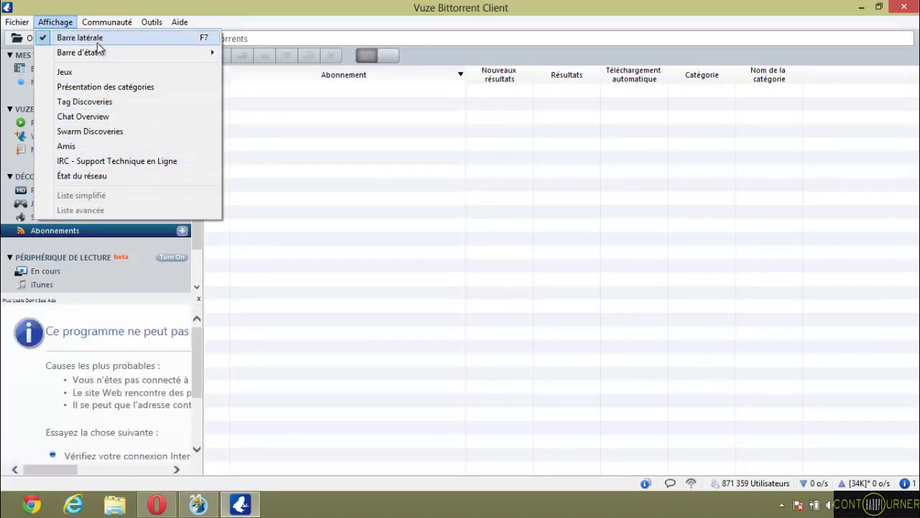
Step: Open the Vuze options and set the user level to Avancé
{"action": "mouse_move", "coordinate": [144, 26]}
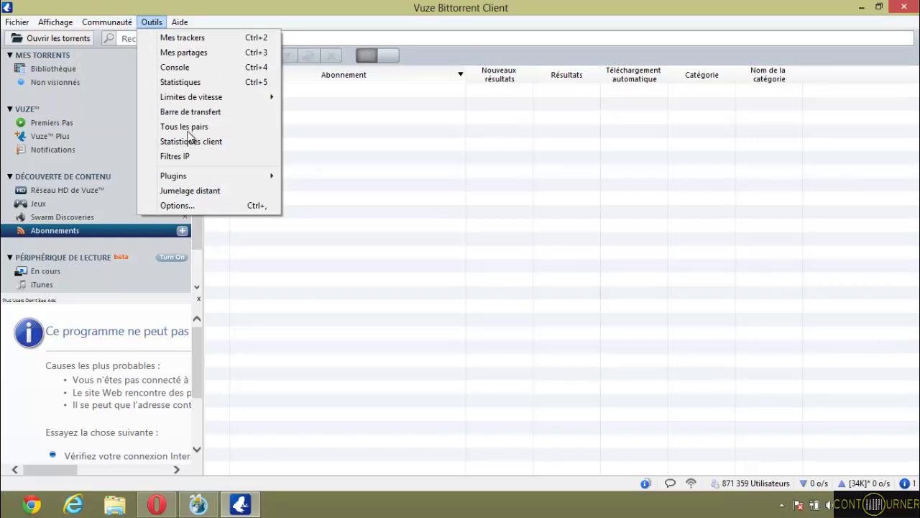
{"action": "mouse_move", "coordinate": [232, 179]}
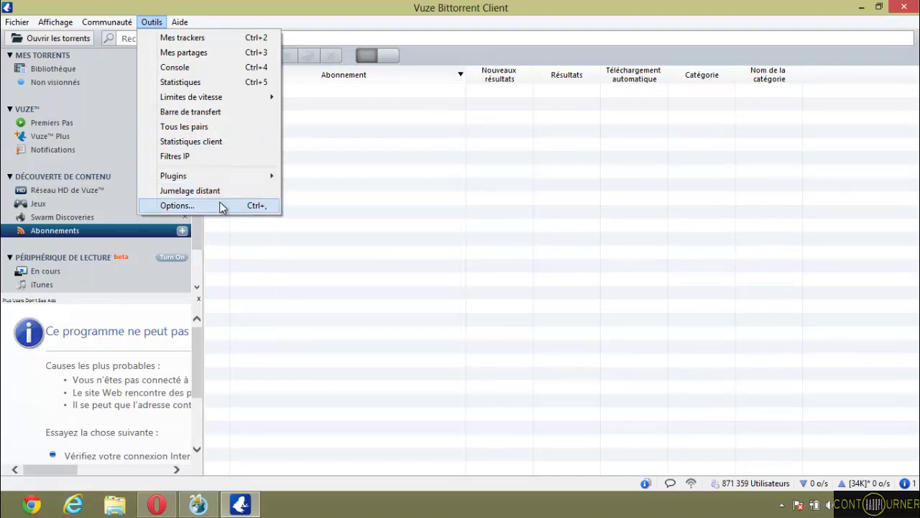
{"action": "left_click", "coordinate": [220, 204]}
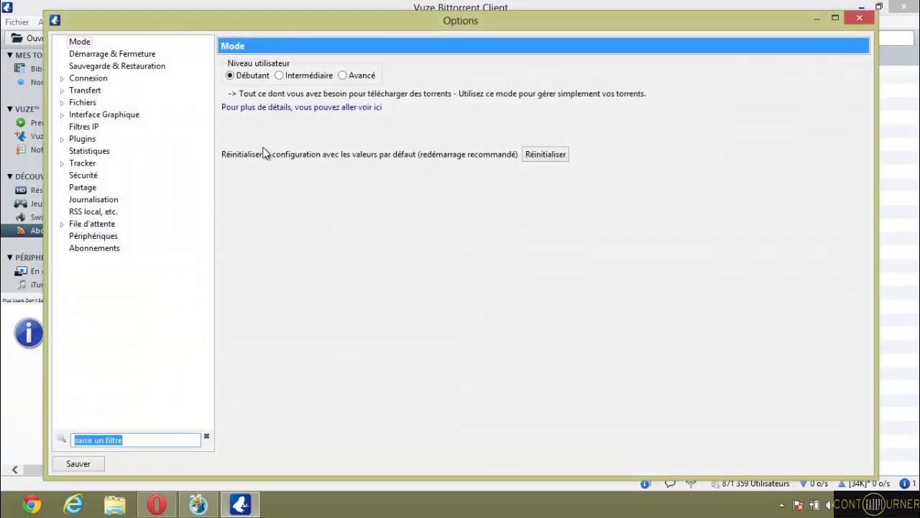
{"action": "left_click", "coordinate": [343, 76]}
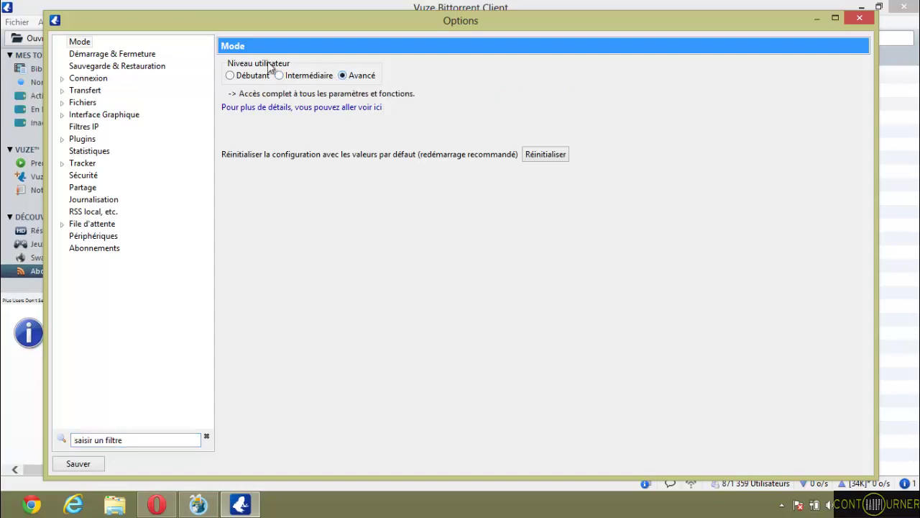
Step: Review the Démarrage & Fermeture, Sauvegarde & Restauration and Connexion settings, including advanced network configuration, encryption and DNS
{"action": "left_click", "coordinate": [113, 55]}
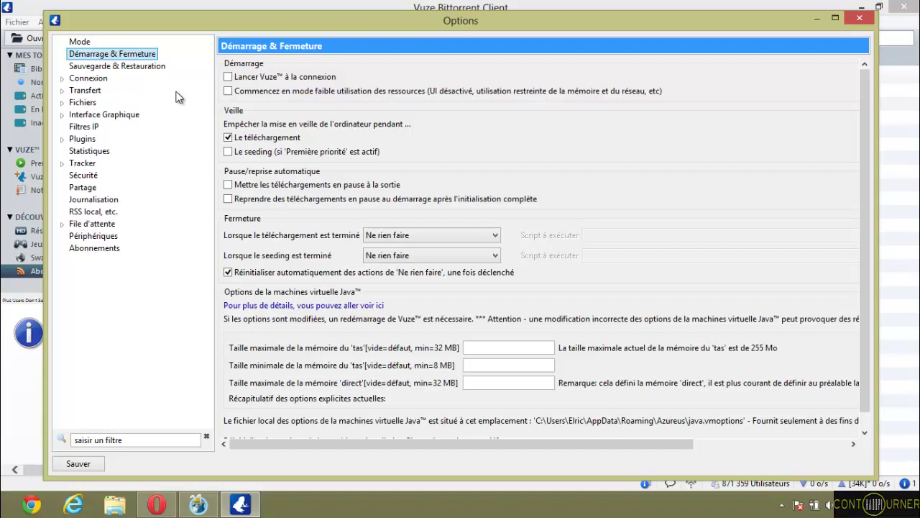
{"action": "left_click", "coordinate": [134, 66]}
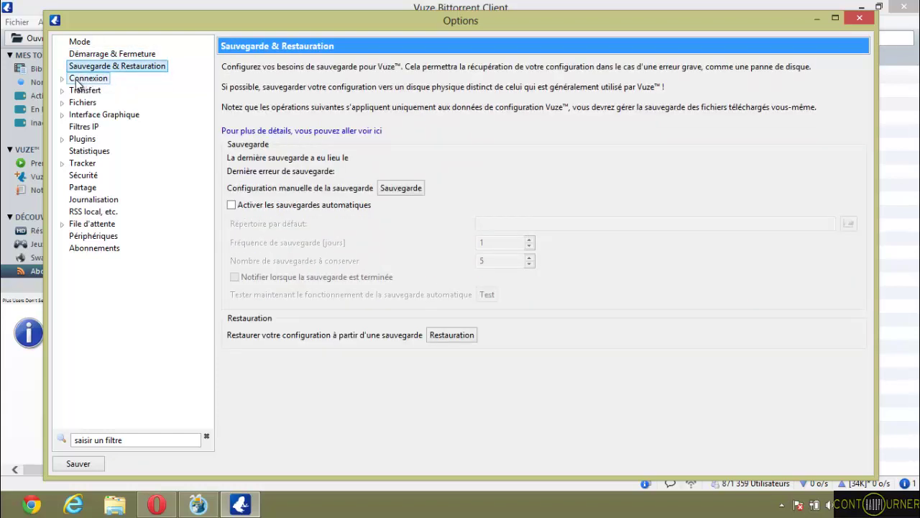
{"action": "left_click", "coordinate": [63, 79]}
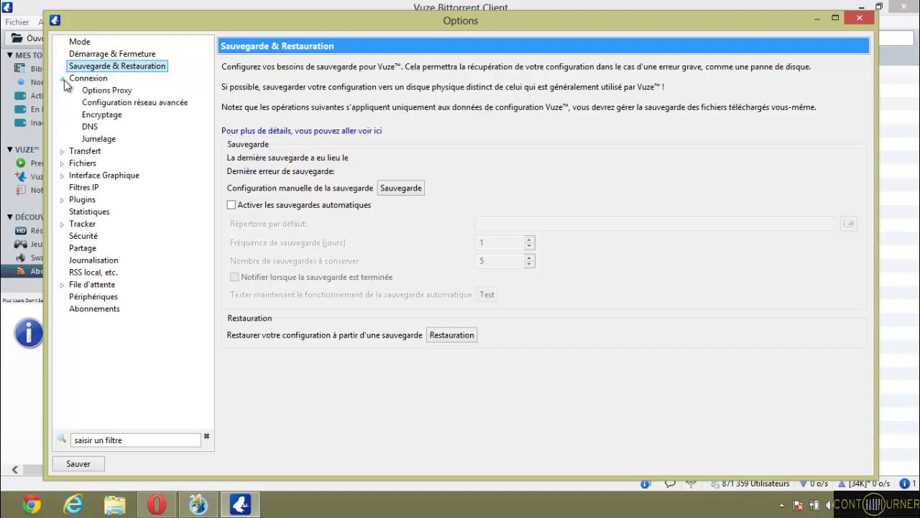
{"action": "left_click", "coordinate": [80, 79]}
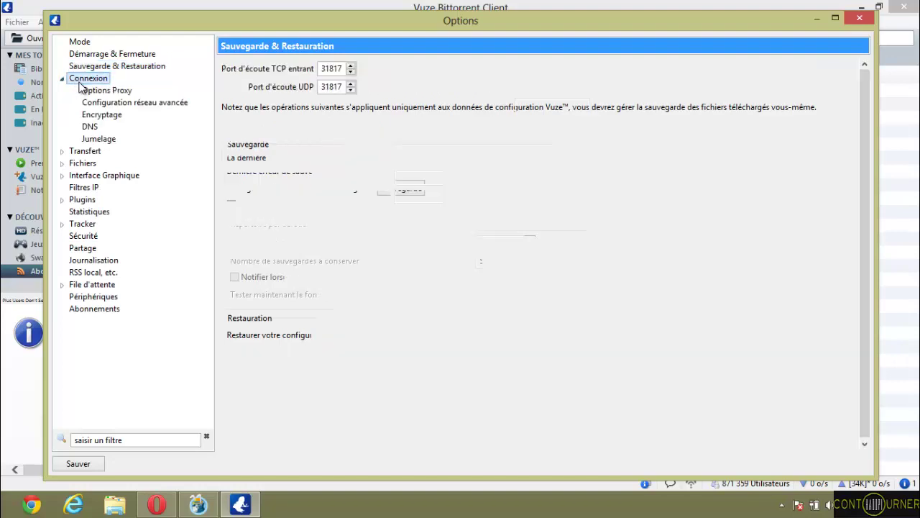
{"action": "left_click", "coordinate": [124, 107]}
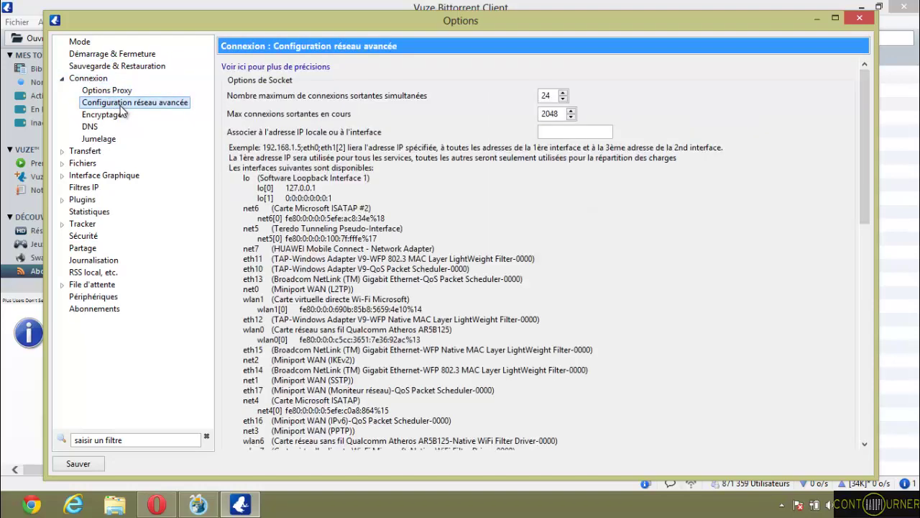
{"action": "left_click", "coordinate": [120, 115]}
{"action": "left_click", "coordinate": [95, 127]}
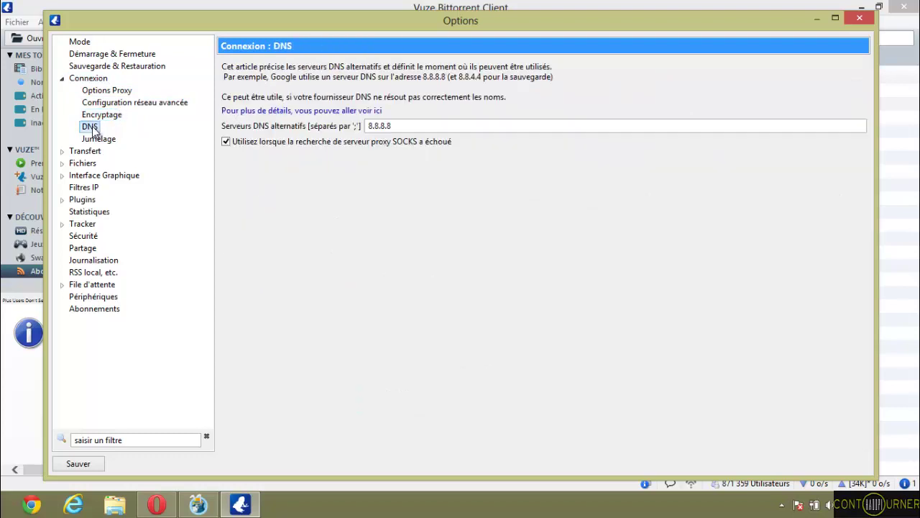
{"action": "left_click", "coordinate": [94, 80]}
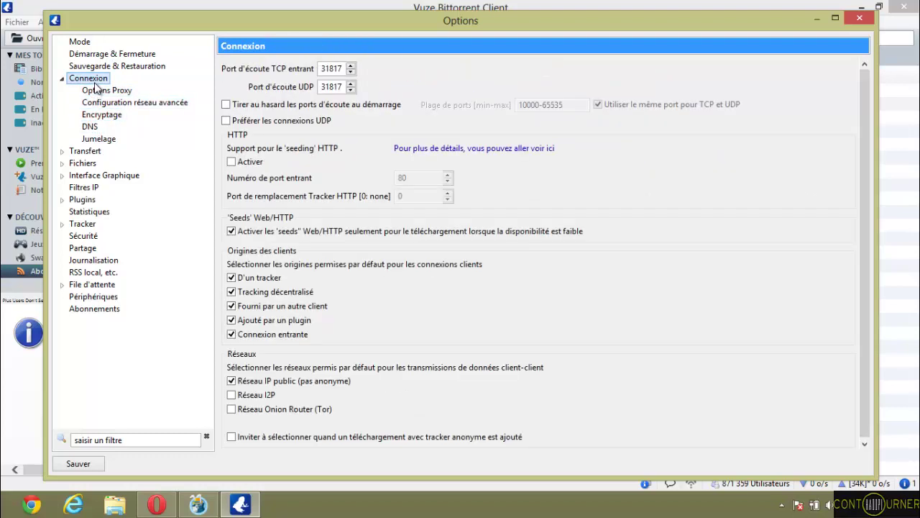
Step: Try the HTTP seeding option of the Connexion settings on and off, and view the Jumelage page
{"action": "left_click", "coordinate": [231, 162]}
{"action": "left_click", "coordinate": [231, 162]}
{"action": "left_click", "coordinate": [90, 141]}
Step: In the Transfert settings, set the maximum global upload speed to 0 and the per-torrent maximum upload speed to 0
{"action": "left_click", "coordinate": [90, 151]}
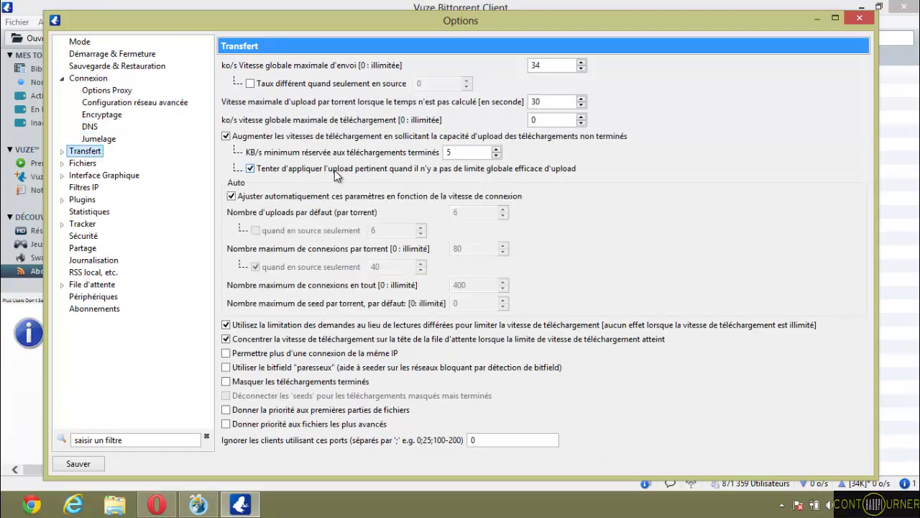
{"action": "left_click", "coordinate": [544, 66]}
{"action": "key", "text": "BackSpace"}
{"action": "key", "text": "BackSpace"}
{"action": "type", "text": "0"}
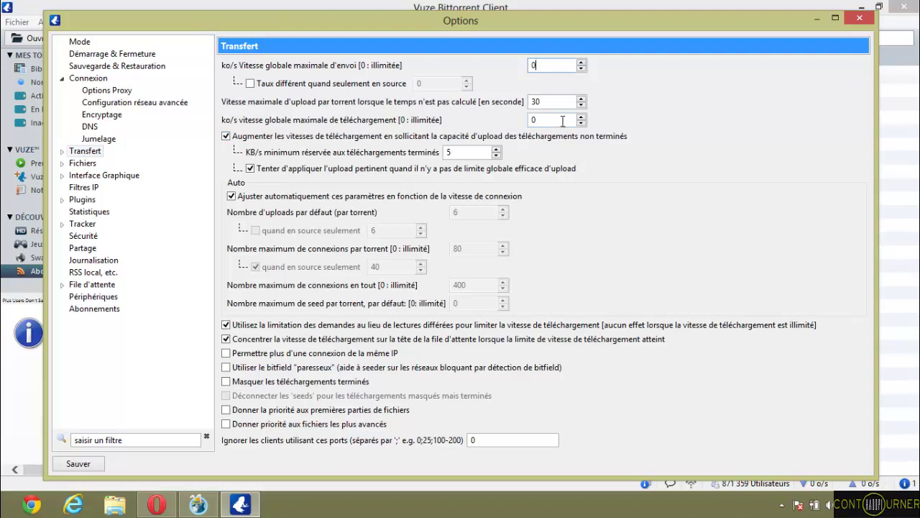
{"action": "left_click_drag", "start_coordinate": [555, 103], "coordinate": [531, 106]}
{"action": "type", "text": "0"}
Step: Review the Fichiers settings, including their Torrents and Options de Performance pages
{"action": "left_click", "coordinate": [76, 167]}
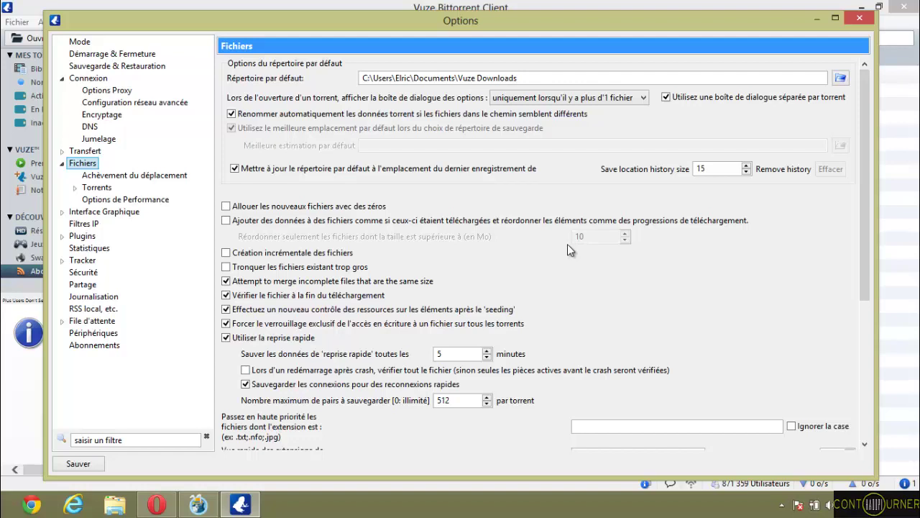
{"action": "left_click", "coordinate": [867, 338]}
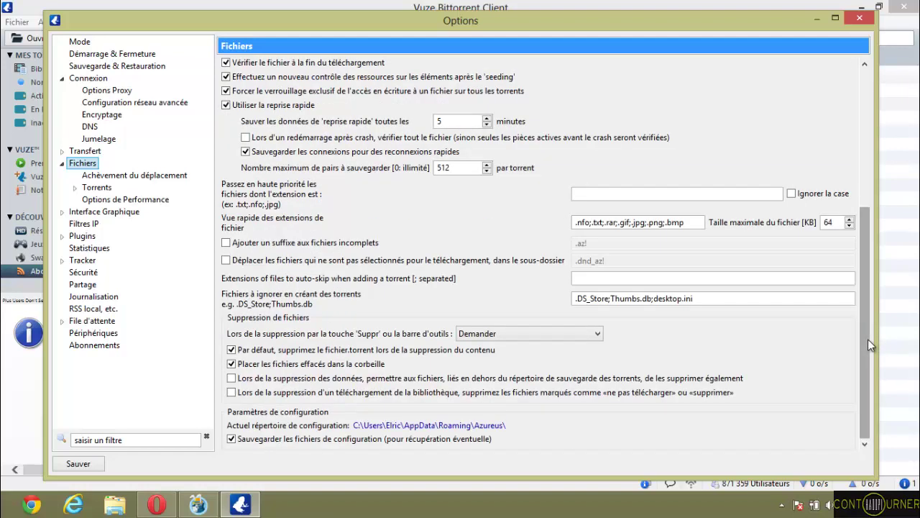
{"action": "scroll", "coordinate": [863, 331], "scroll_direction": "up", "scroll_amount": 5}
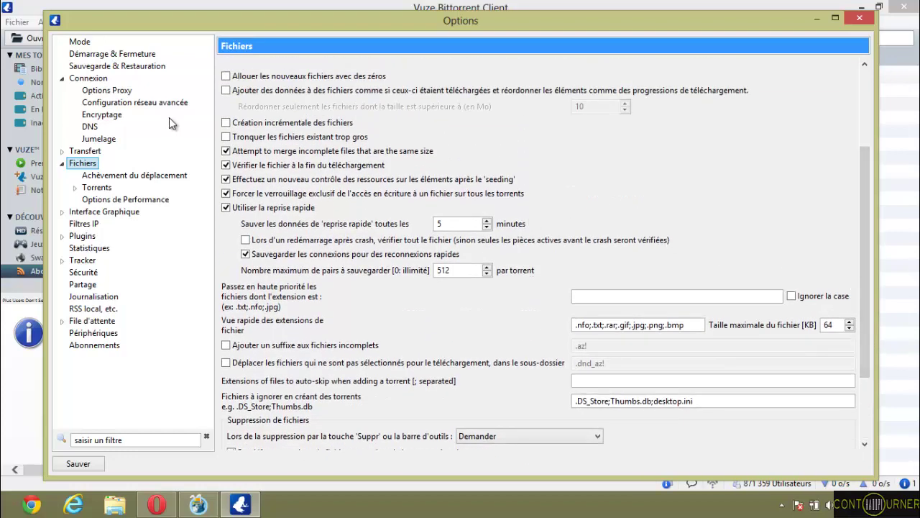
{"action": "left_click", "coordinate": [93, 190]}
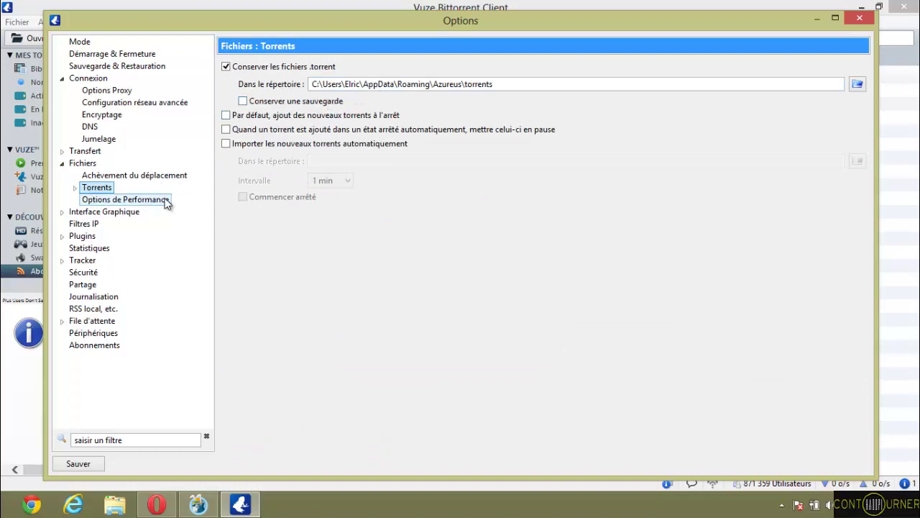
{"action": "left_click", "coordinate": [166, 202]}
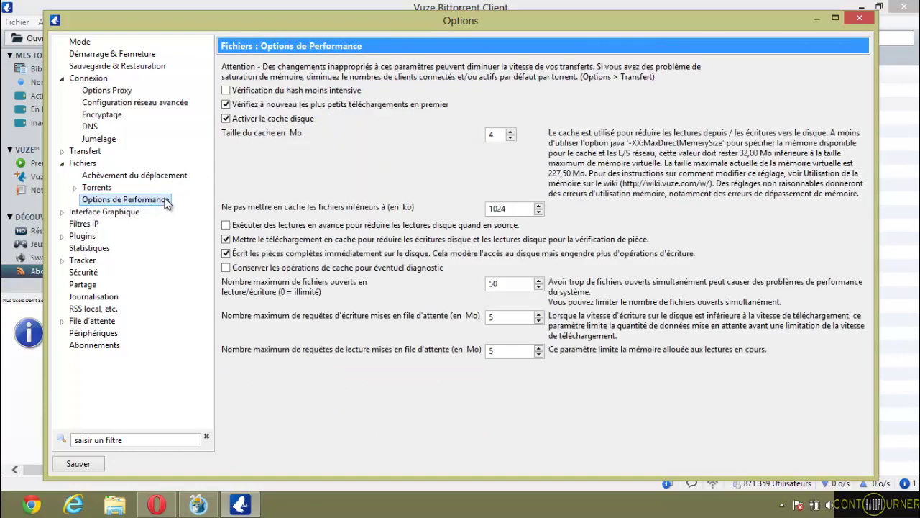
Step: Review the Interface Graphique settings and the Client and Serveur pages of the Tracker settings
{"action": "left_click", "coordinate": [115, 212]}
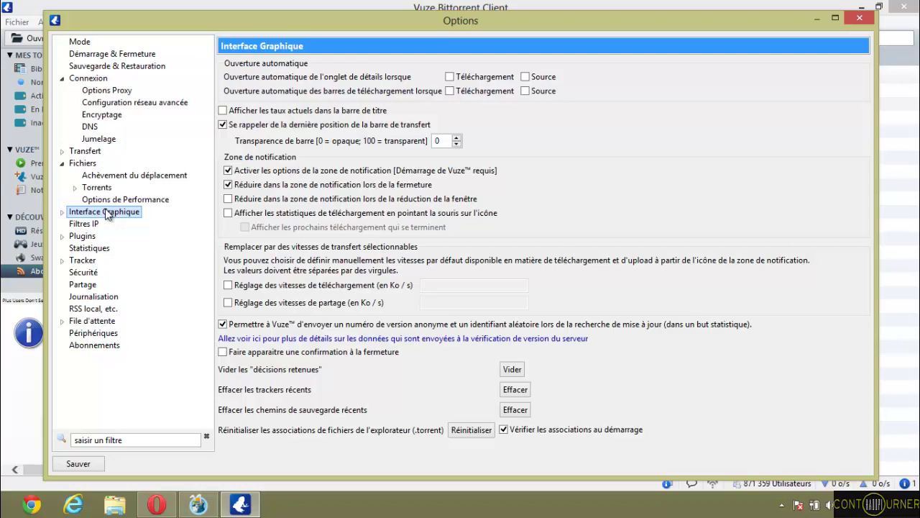
{"action": "left_click", "coordinate": [80, 262]}
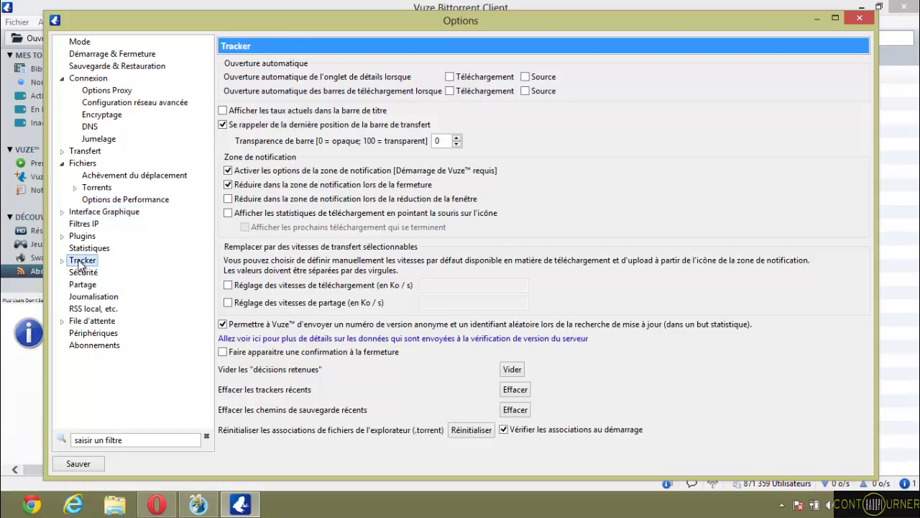
{"action": "left_click", "coordinate": [63, 262]}
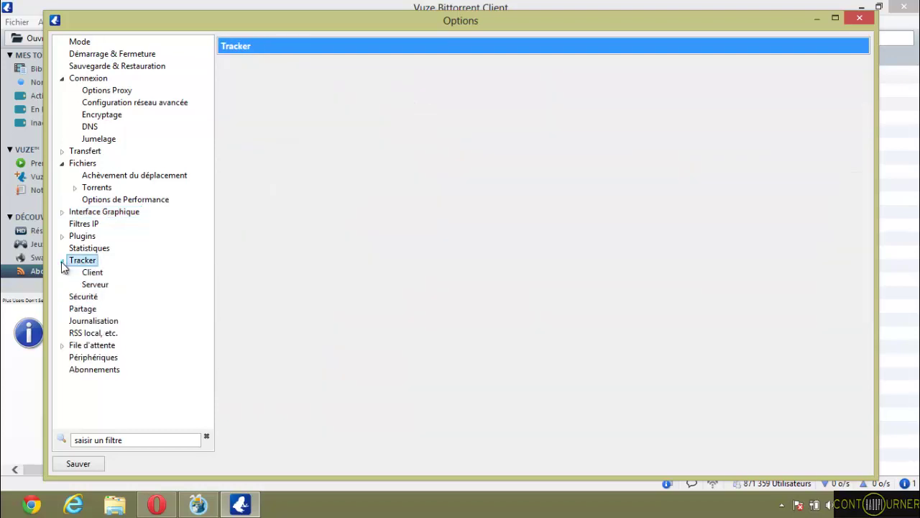
{"action": "left_click", "coordinate": [96, 275]}
{"action": "left_click", "coordinate": [97, 285]}
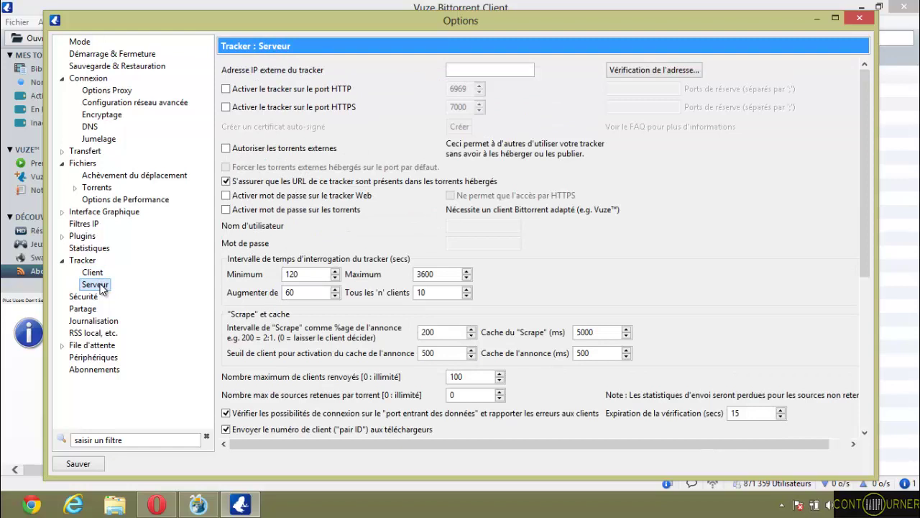
{"action": "left_click", "coordinate": [62, 261]}
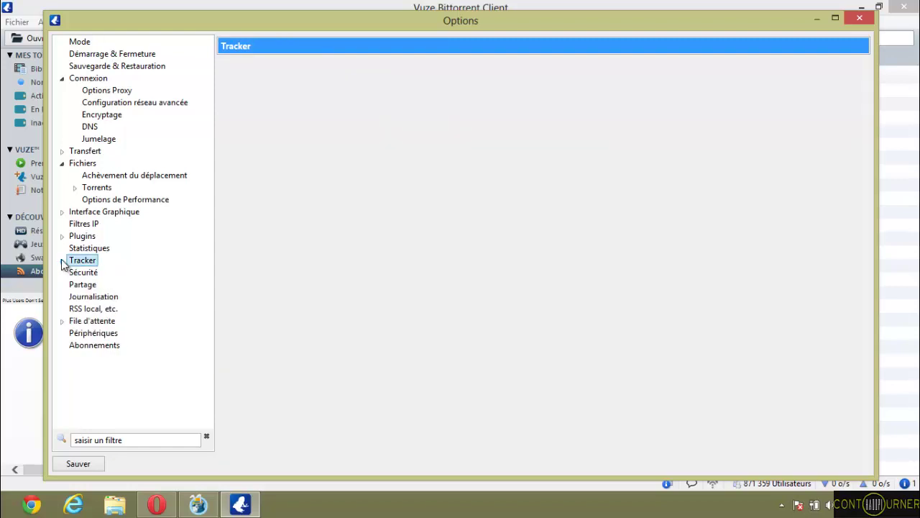
Step: Review the Journalisation and File d'attente settings with their Téléchargement and Source pages, and close the options
{"action": "left_click", "coordinate": [76, 296]}
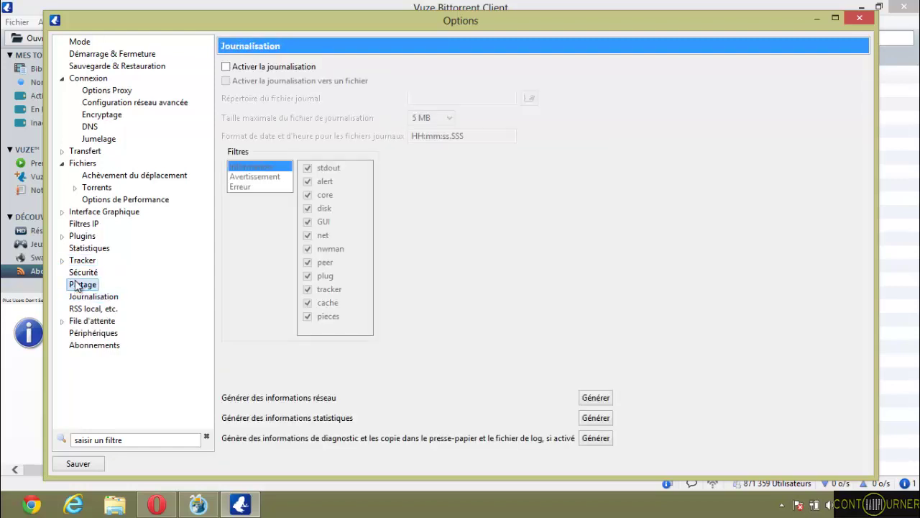
{"action": "left_click", "coordinate": [78, 322]}
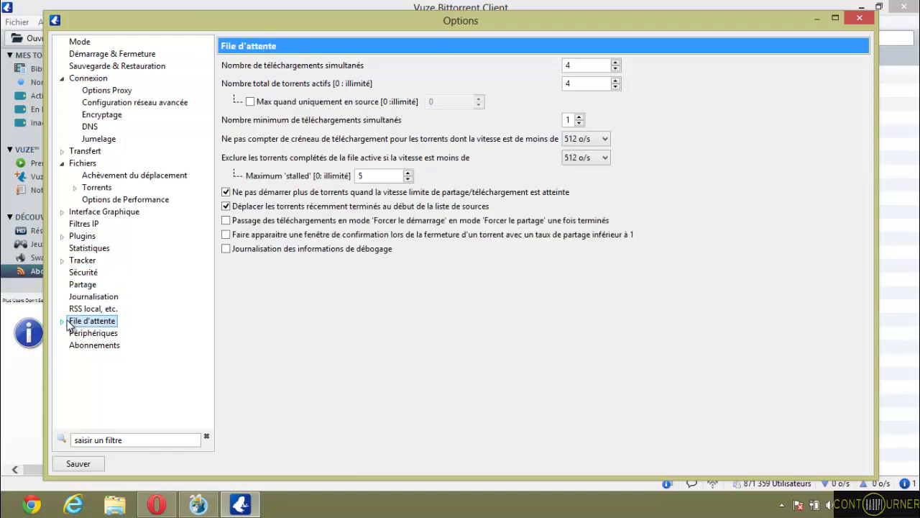
{"action": "left_click", "coordinate": [63, 323]}
{"action": "left_click", "coordinate": [98, 334]}
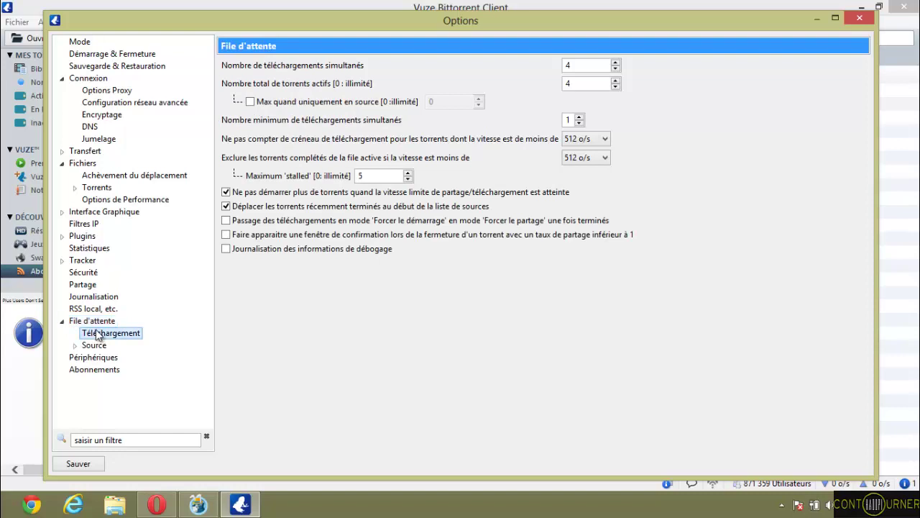
{"action": "left_click", "coordinate": [91, 346]}
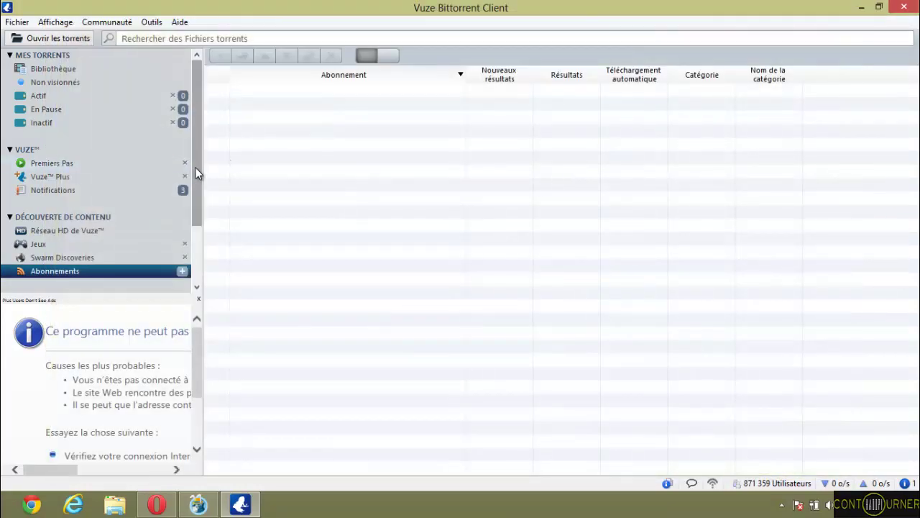
Step: View the remaining sidebar sections, check the vuze.com page in Opera and return to Vuze
{"action": "left_click_drag", "start_coordinate": [196, 168], "coordinate": [197, 253]}
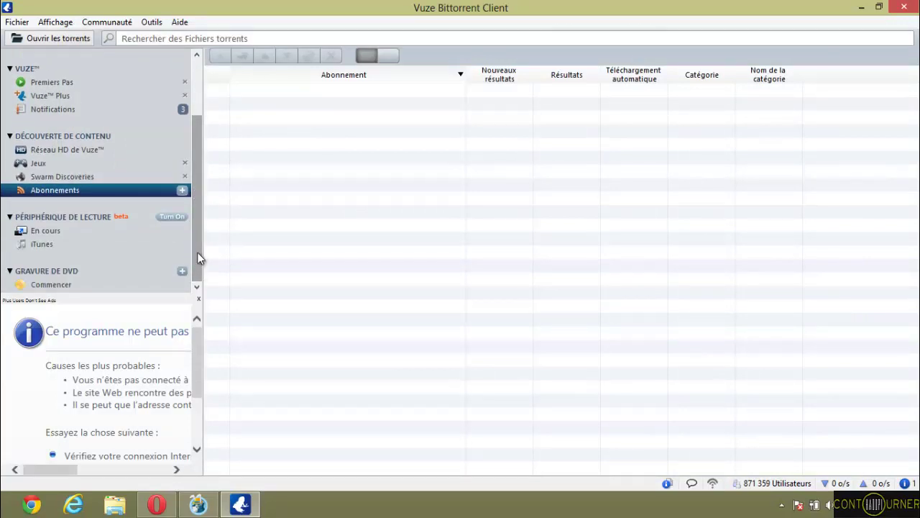
{"action": "left_click", "coordinate": [164, 505]}
{"action": "left_click", "coordinate": [164, 504]}
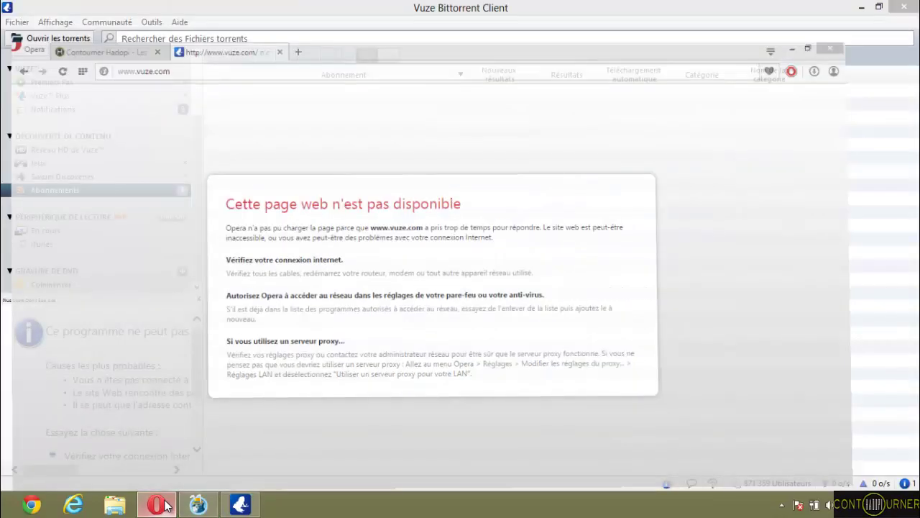
{"action": "left_click", "coordinate": [164, 505]}
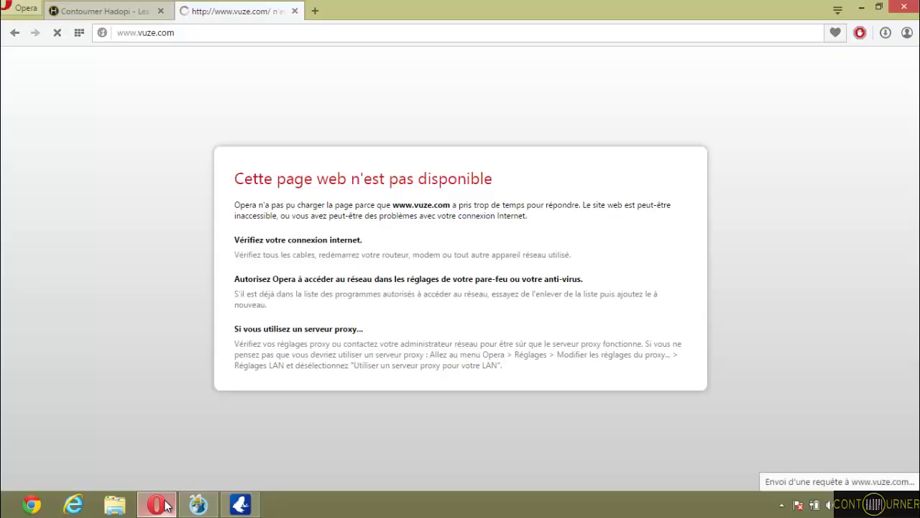
{"action": "left_click", "coordinate": [164, 504]}
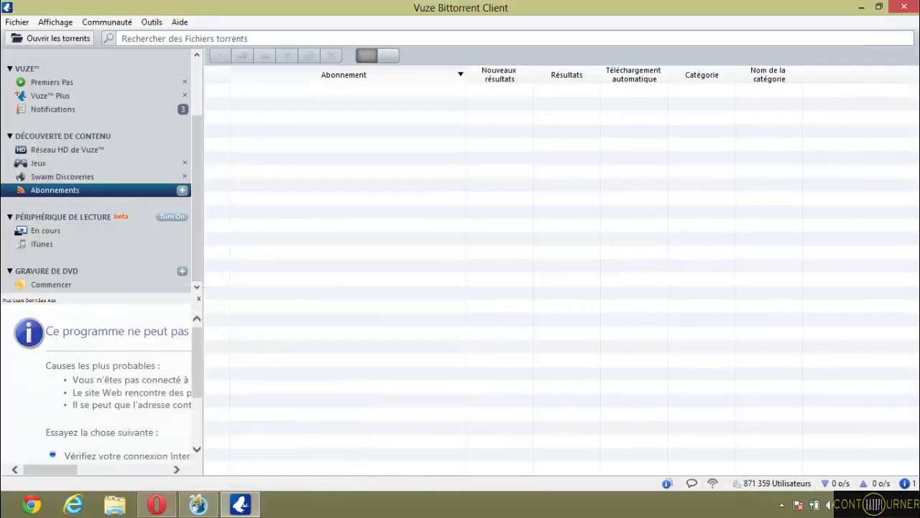
Step: Start the Windows network diagnostics to troubleshoot the internet connection
{"action": "right_click", "coordinate": [814, 504]}
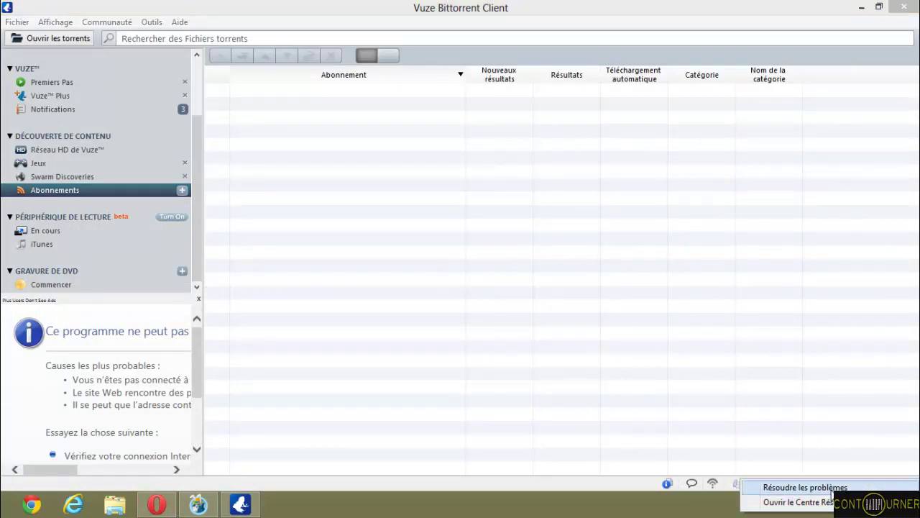
{"action": "left_click", "coordinate": [805, 487]}
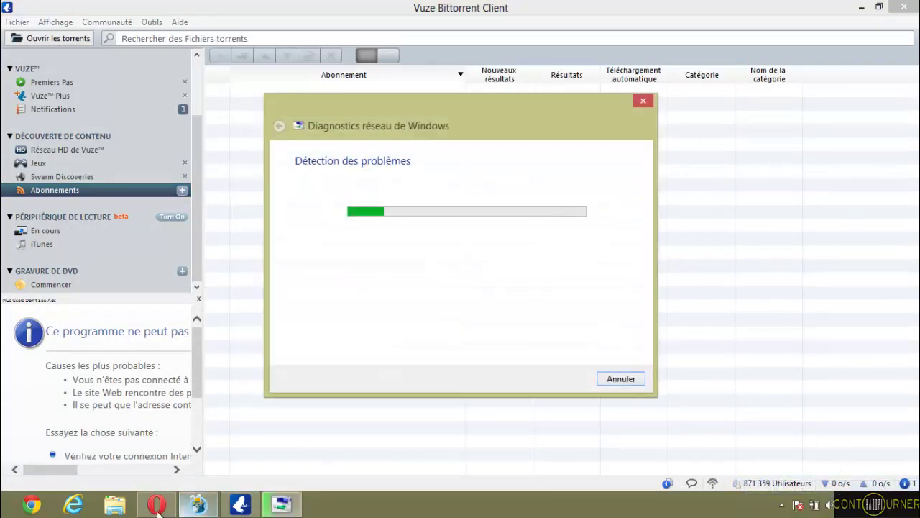
Step: Switch to Opera, look through the Contourner Hadopi home page down to its footer, and cancel the network diagnostics
{"action": "left_click", "coordinate": [156, 507]}
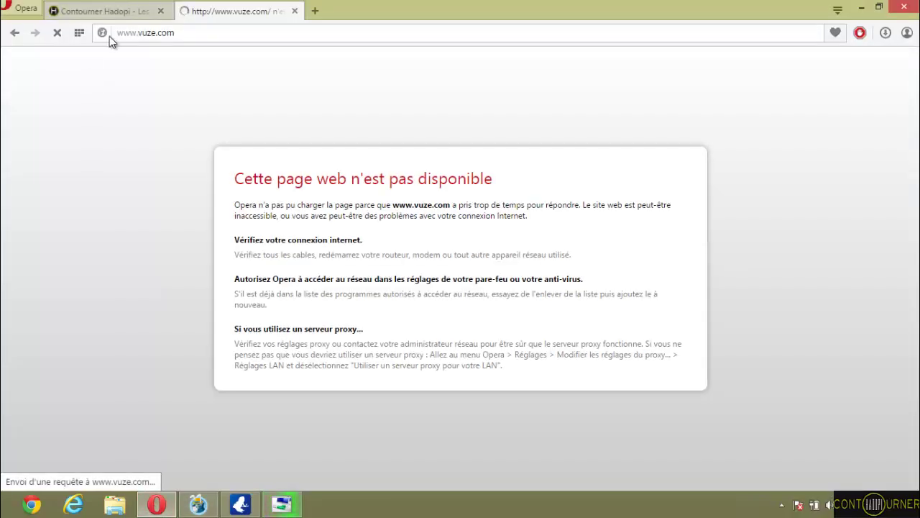
{"action": "left_click", "coordinate": [111, 13]}
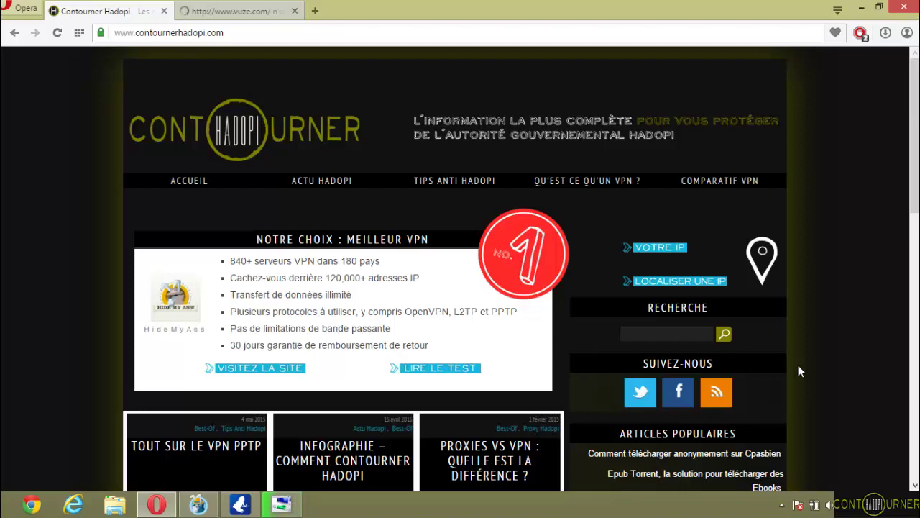
{"action": "left_click", "coordinate": [915, 395]}
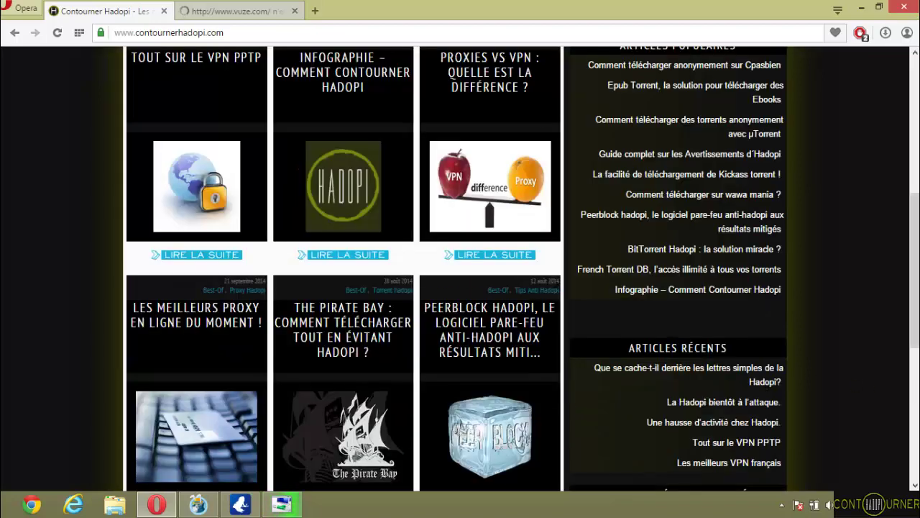
{"action": "left_click", "coordinate": [917, 398]}
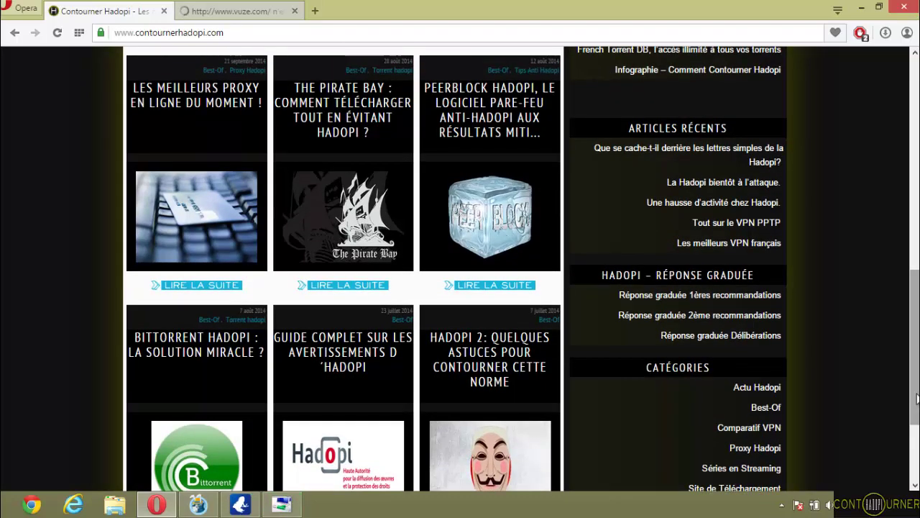
{"action": "left_click_drag", "start_coordinate": [918, 399], "coordinate": [919, 455]}
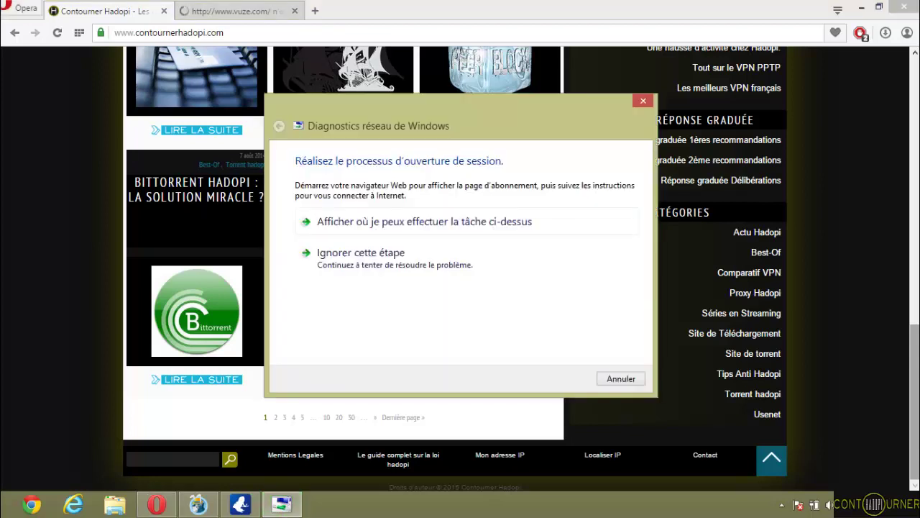
{"action": "left_click", "coordinate": [611, 376]}
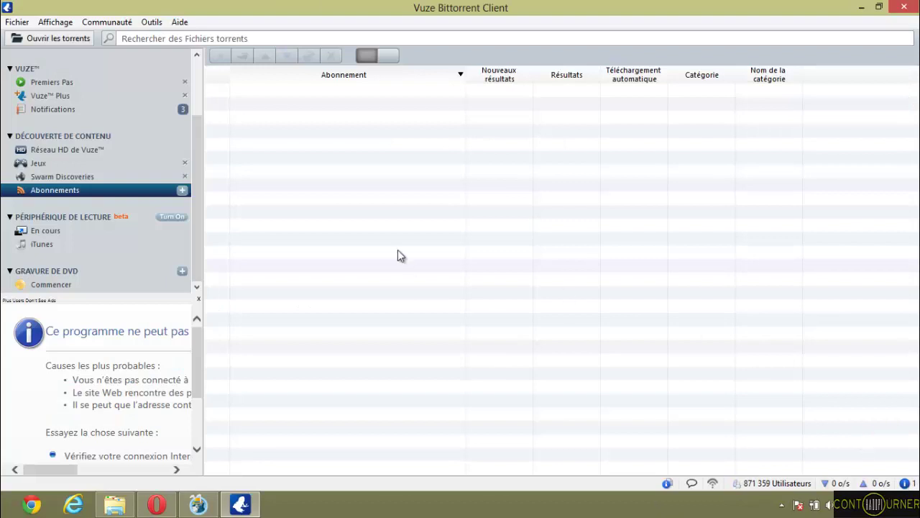
Step: Add a torrent file from the Téléchargements folder in Vuze through the URL or magnet link dialog
{"action": "left_click", "coordinate": [27, 26]}
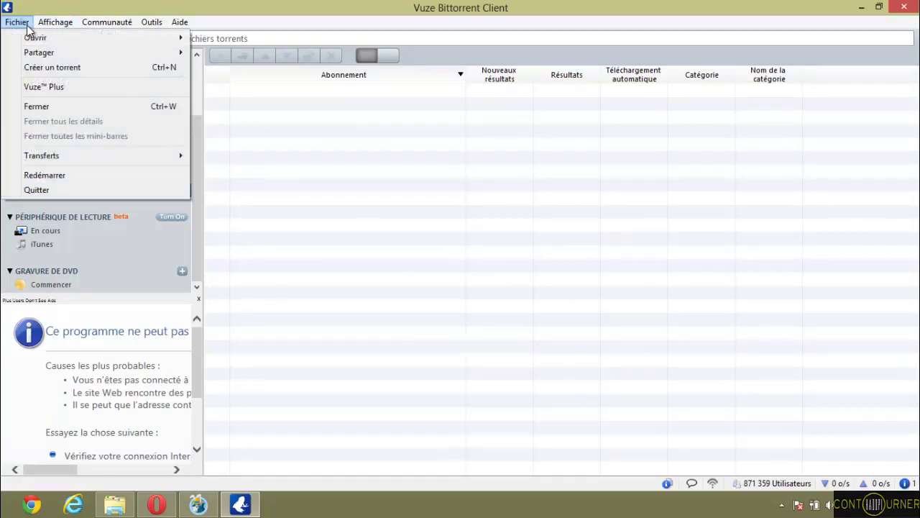
{"action": "mouse_move", "coordinate": [42, 39]}
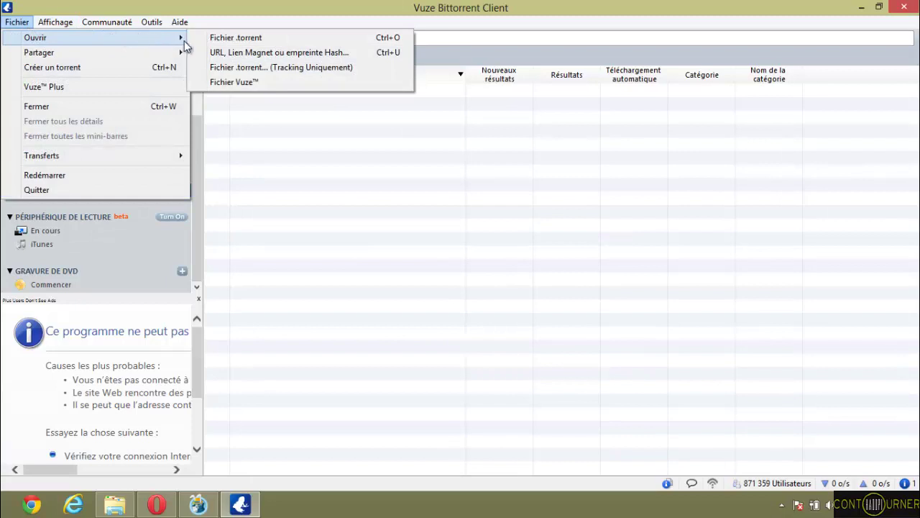
{"action": "left_click", "coordinate": [222, 53]}
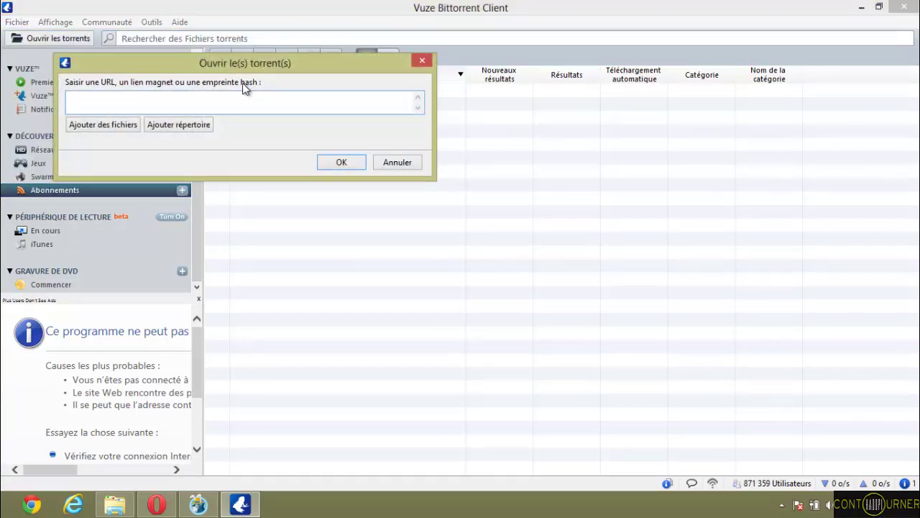
{"action": "left_click", "coordinate": [120, 130]}
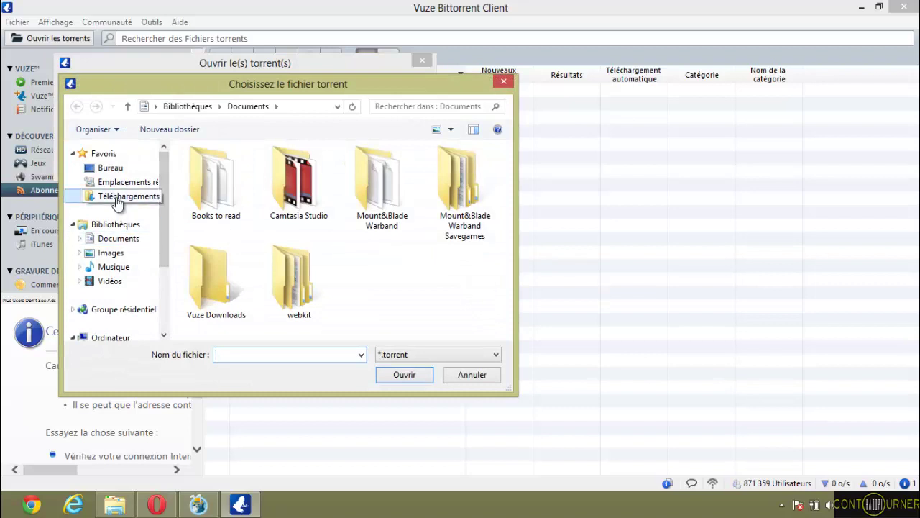
{"action": "left_click", "coordinate": [117, 204]}
{"action": "double_click", "coordinate": [220, 238]}
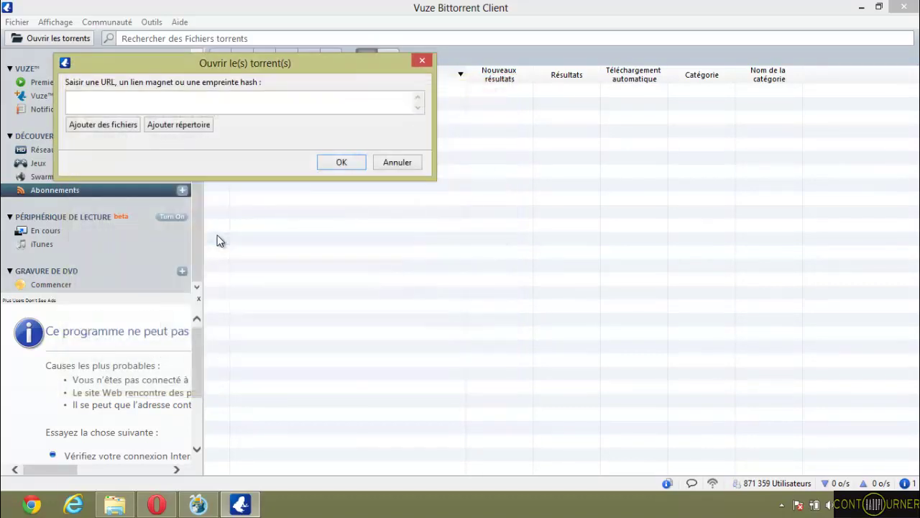
{"action": "left_click", "coordinate": [328, 166]}
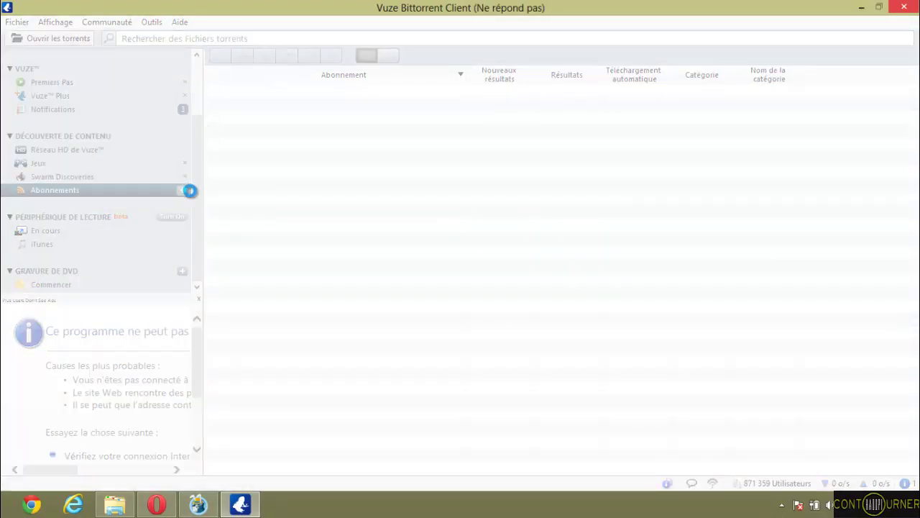
Step: Bring up the HMA! Pro VPN window over Vuze and hide it again
{"action": "left_click", "coordinate": [198, 505]}
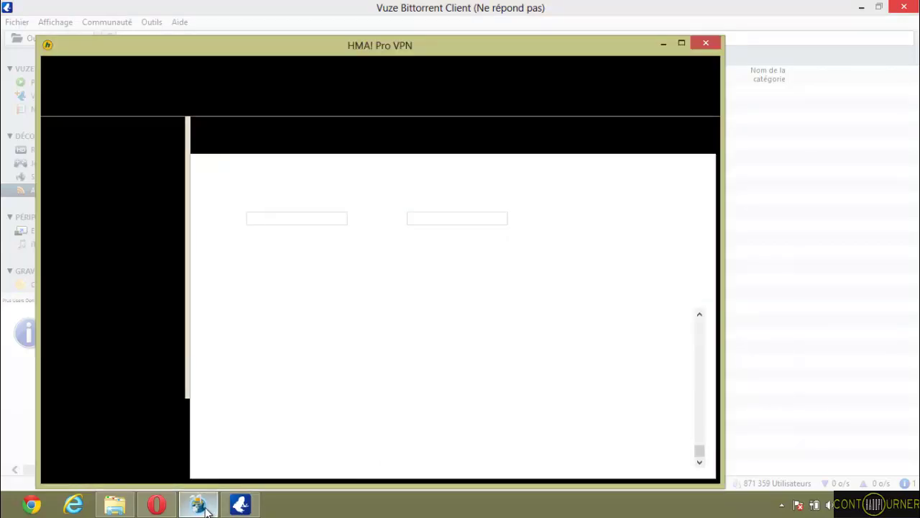
{"action": "left_click", "coordinate": [199, 505]}
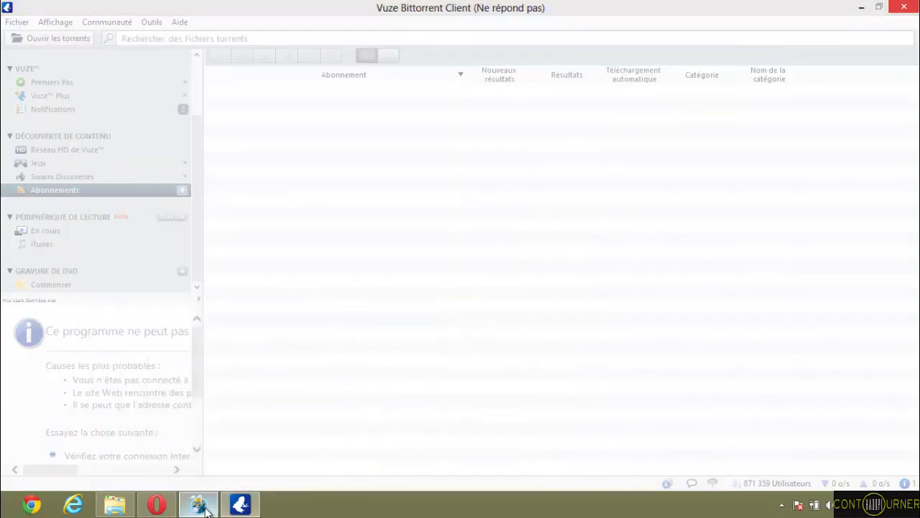
{"action": "left_click", "coordinate": [205, 509]}
{"action": "left_click", "coordinate": [206, 509]}
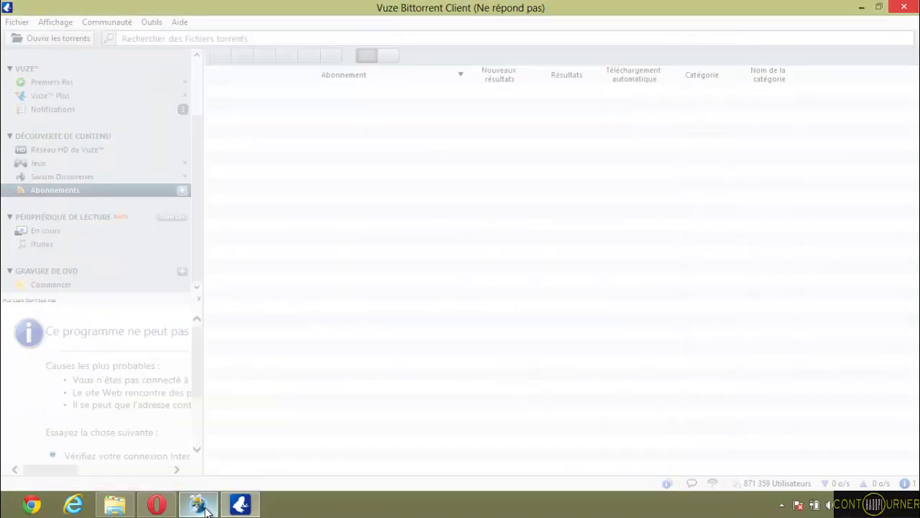
Step: Switch to Opera, close the HiLink tab showing the SMS inbox, and minimize the browser to return to Vuze
{"action": "left_click", "coordinate": [153, 506]}
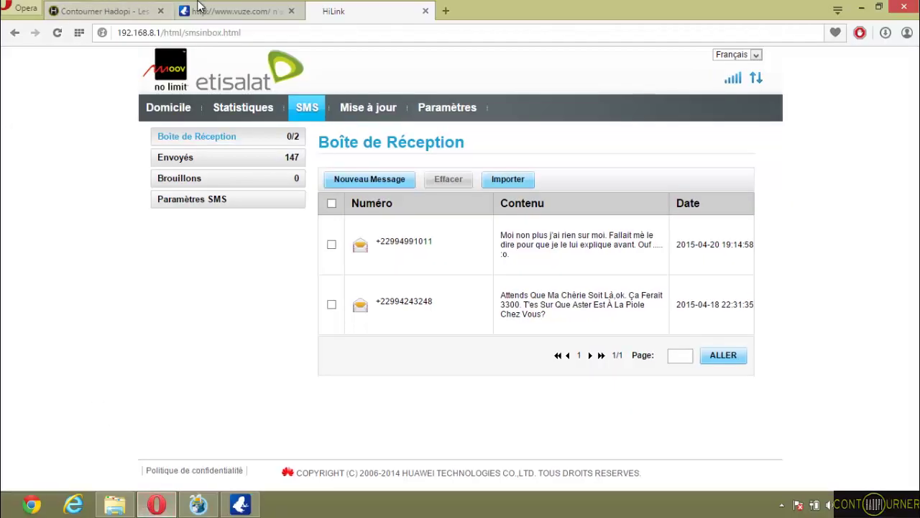
{"action": "left_click", "coordinate": [426, 10]}
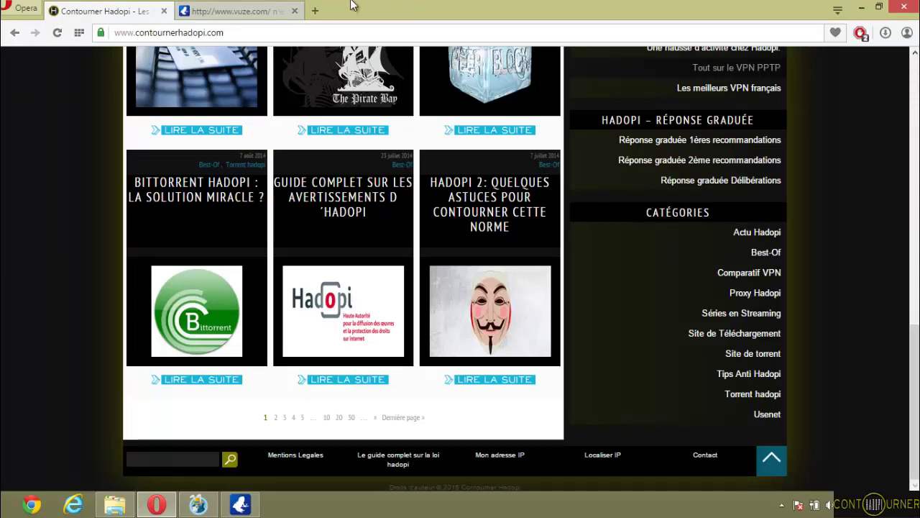
{"action": "left_click", "coordinate": [859, 9]}
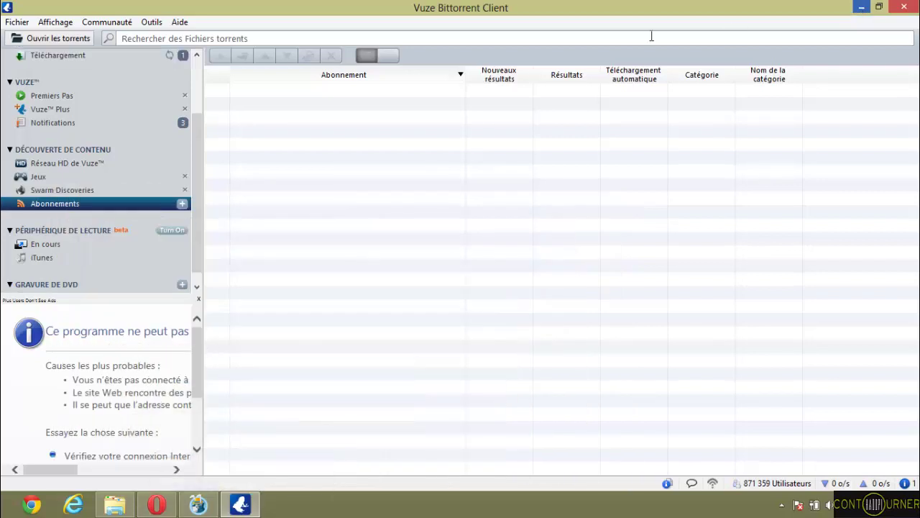
Step: Remove the downloading Supergirl.S01E01 torrent from the Vuze library along with its .torrent file, and close Vuze
{"action": "left_click", "coordinate": [167, 58]}
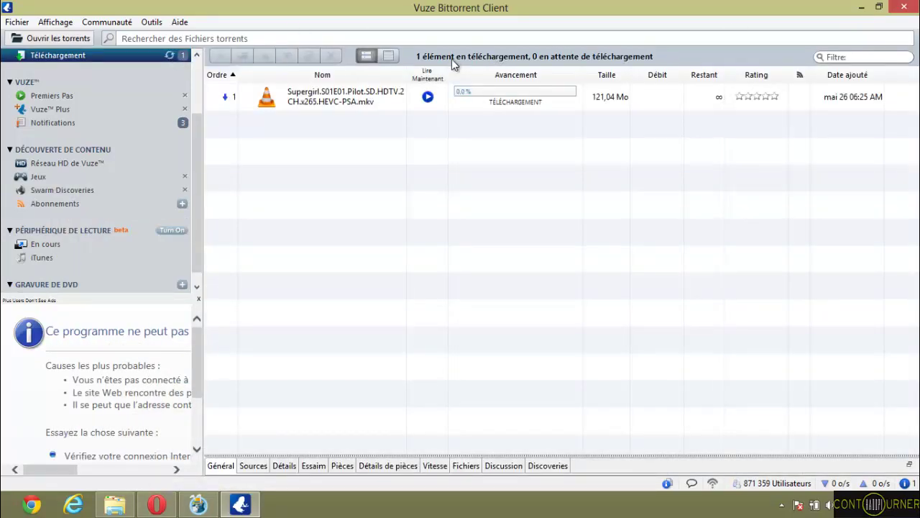
{"action": "left_click", "coordinate": [369, 92]}
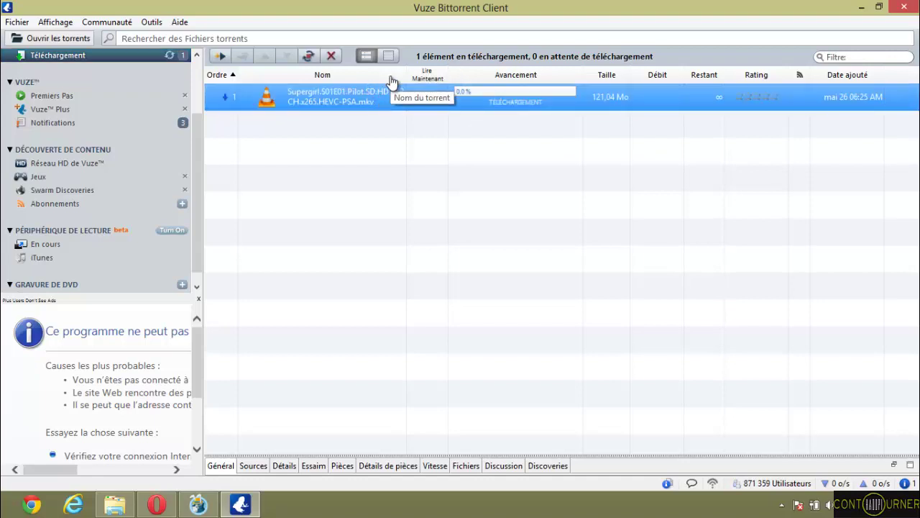
{"action": "left_click", "coordinate": [331, 56]}
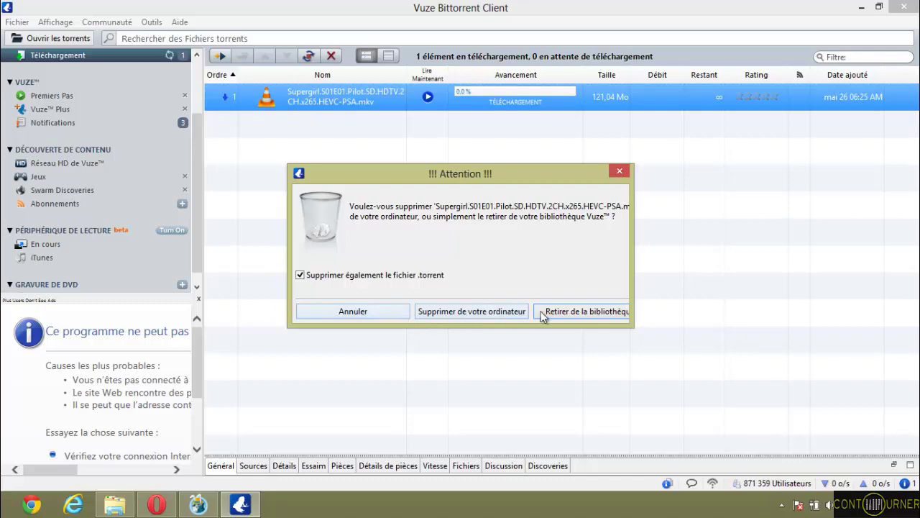
{"action": "left_click", "coordinate": [545, 311]}
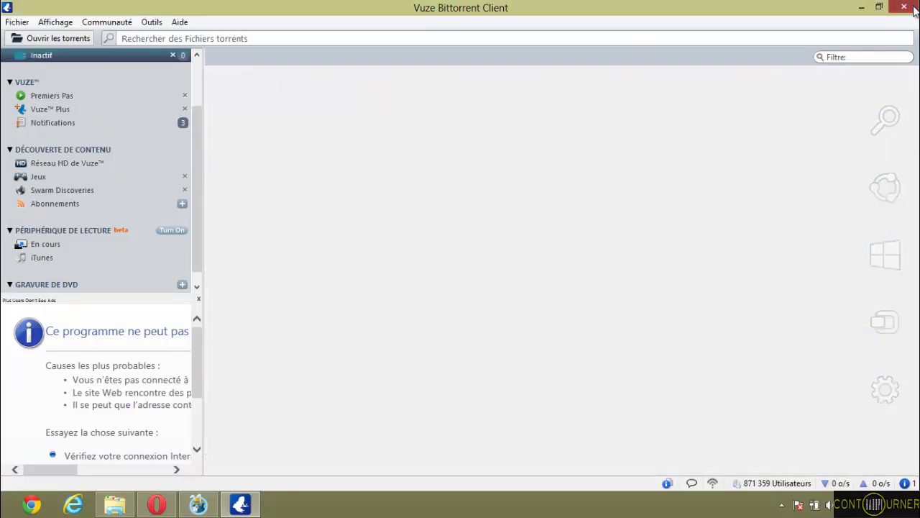
{"action": "left_click", "coordinate": [913, 7]}
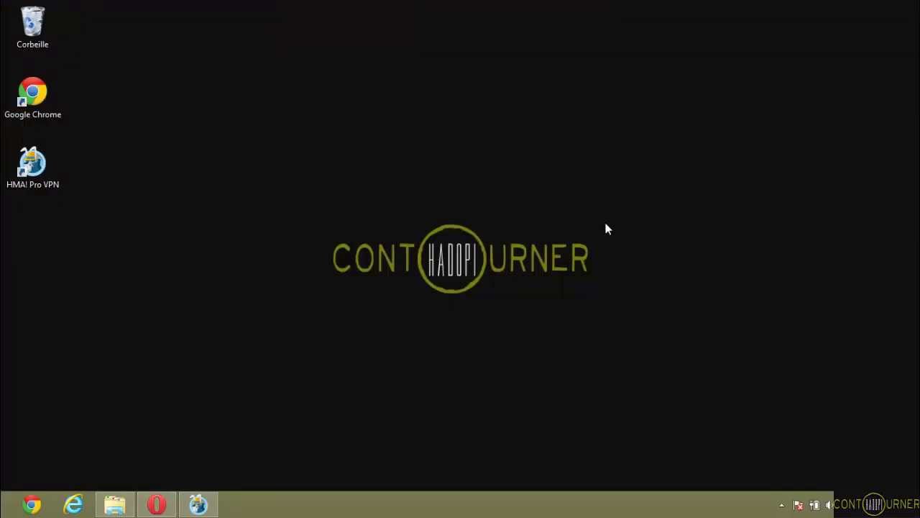